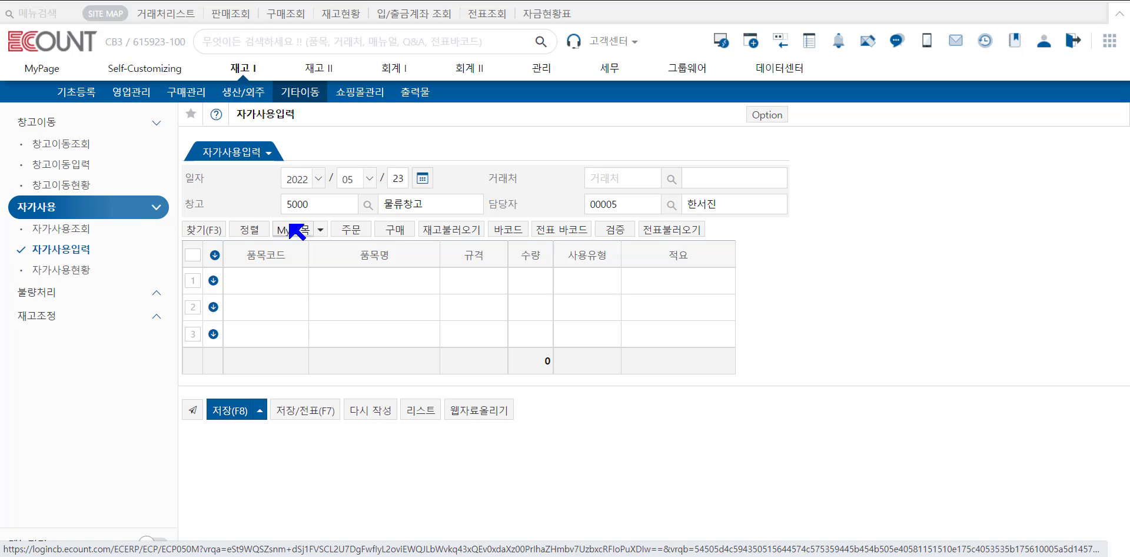
Choose item QW-100 (샴푸) from the item lookup for the first row of the own-use entry
mouse_move(290, 225)
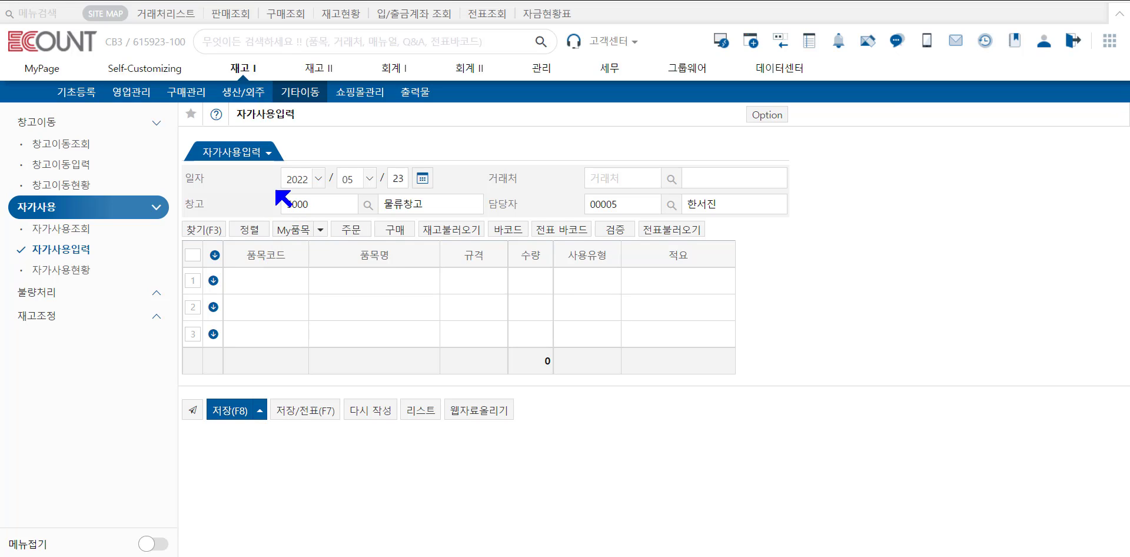
click(340, 208)
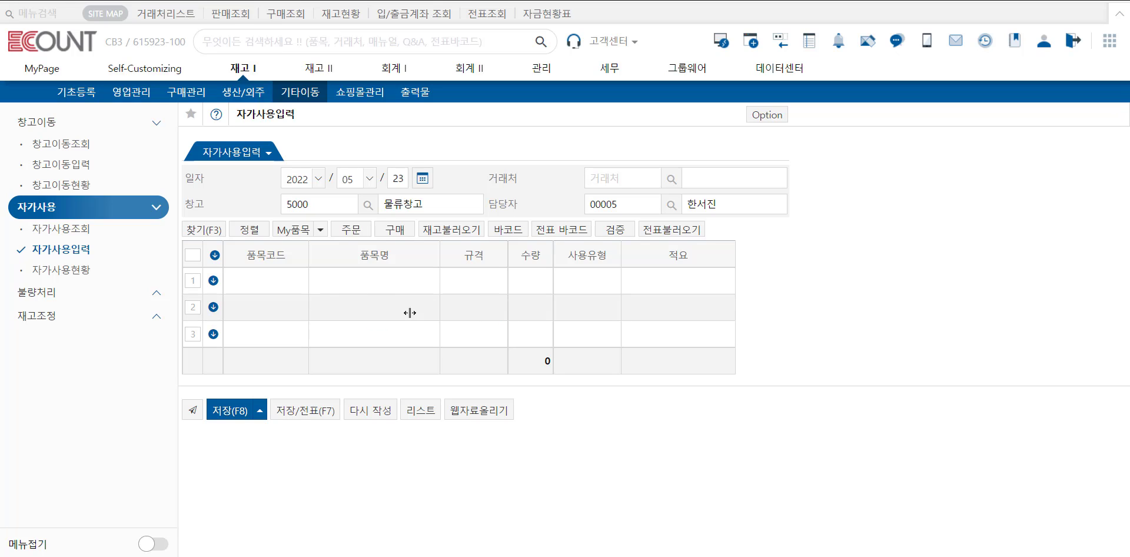
double_click(286, 293)
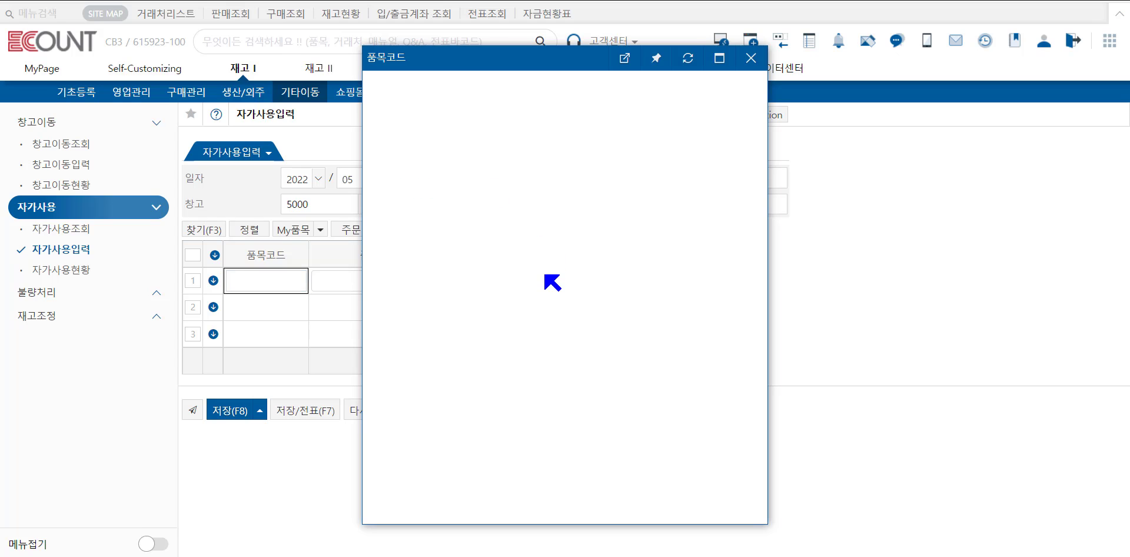
click(474, 221)
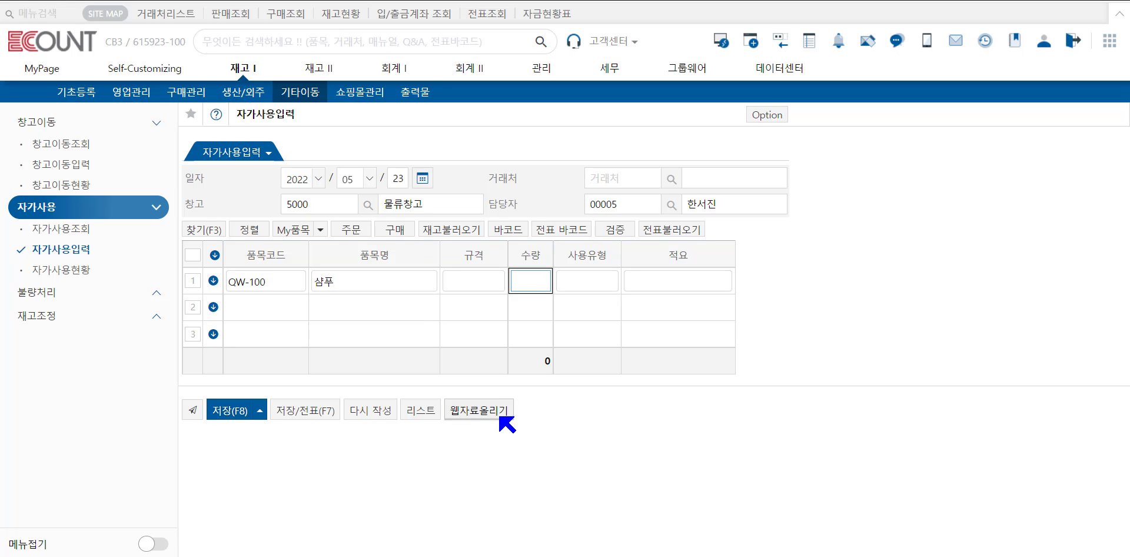
Open the web data upload form for own-use entries to view its columns, and close it without saving
click(479, 410)
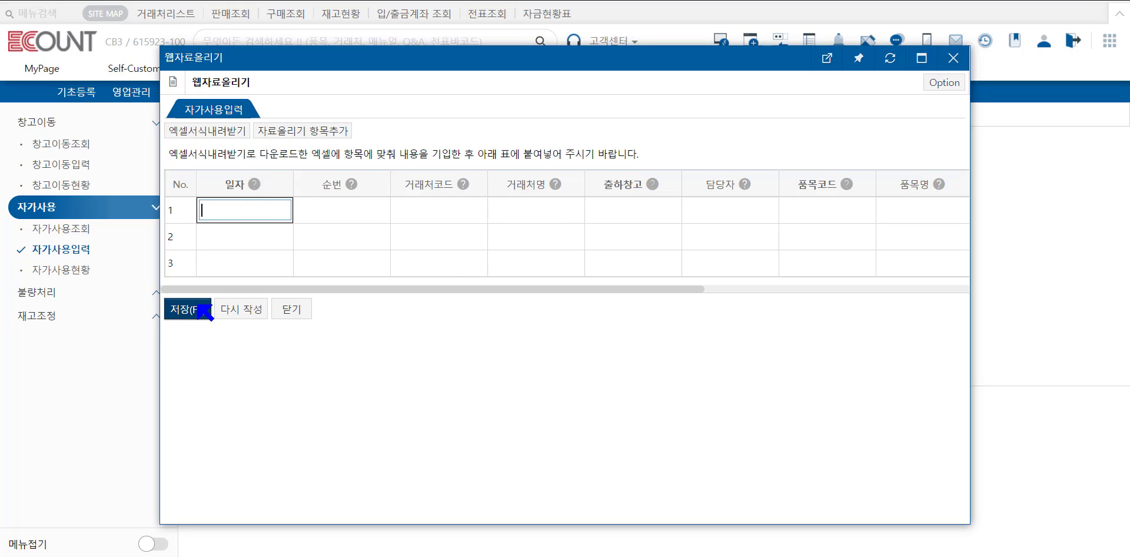
click(298, 312)
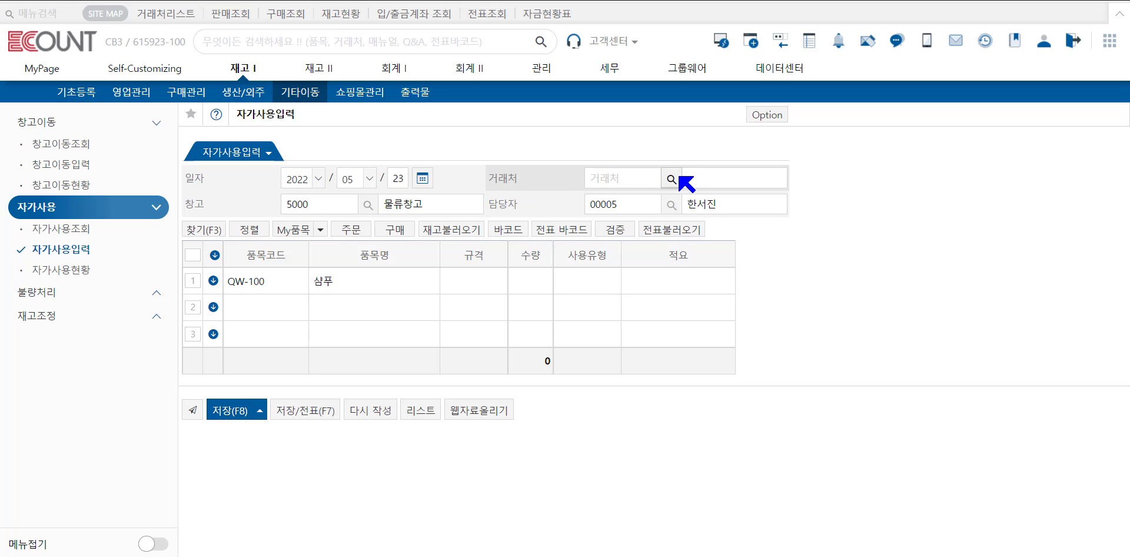
click(687, 181)
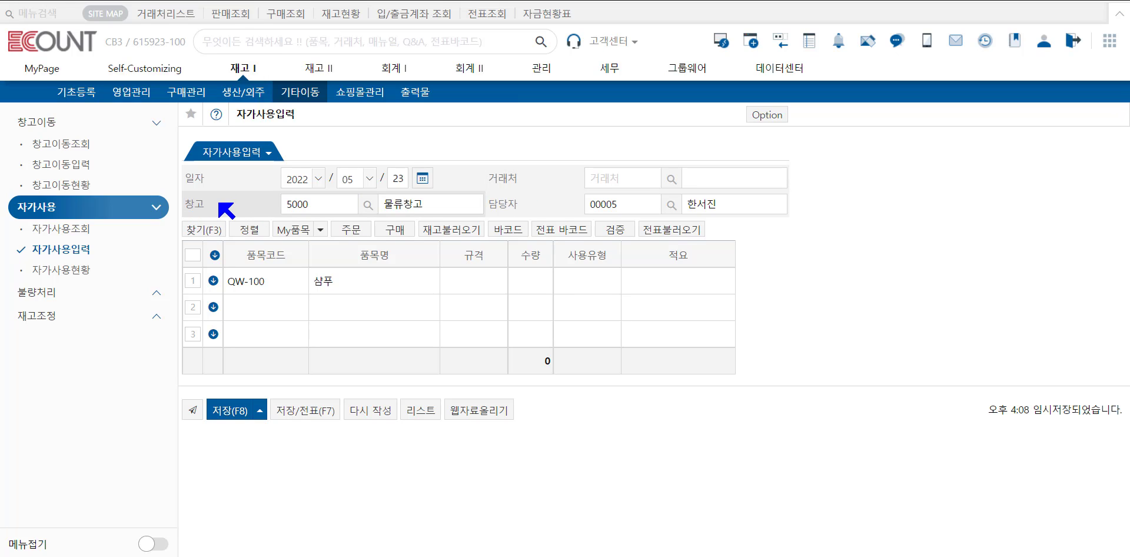
Select warehouse 5000 (물류창고) from the warehouse lookup and set the 샴푸 row's quantity to 5
click(368, 205)
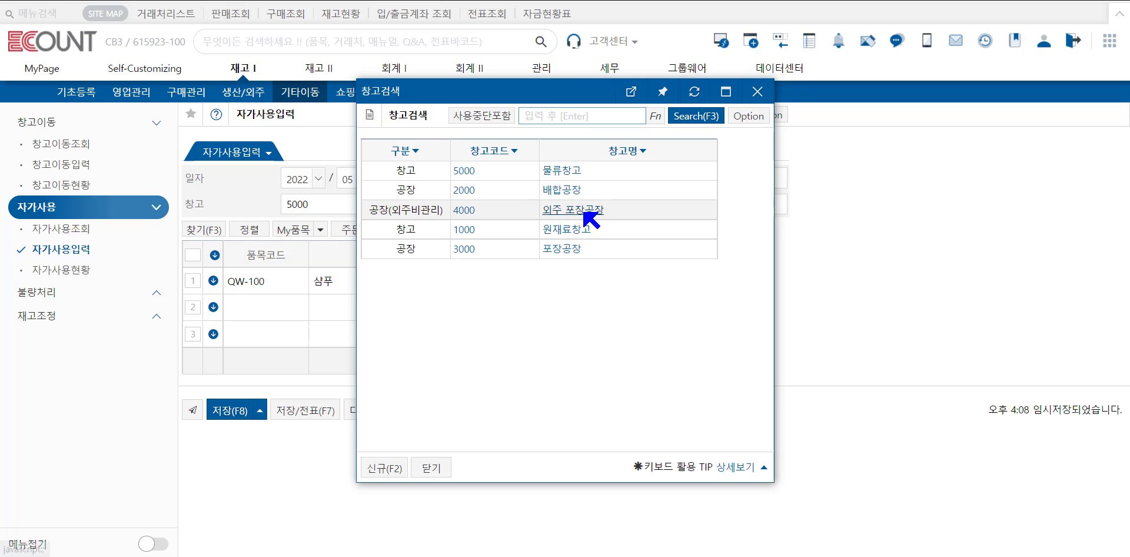
click(564, 171)
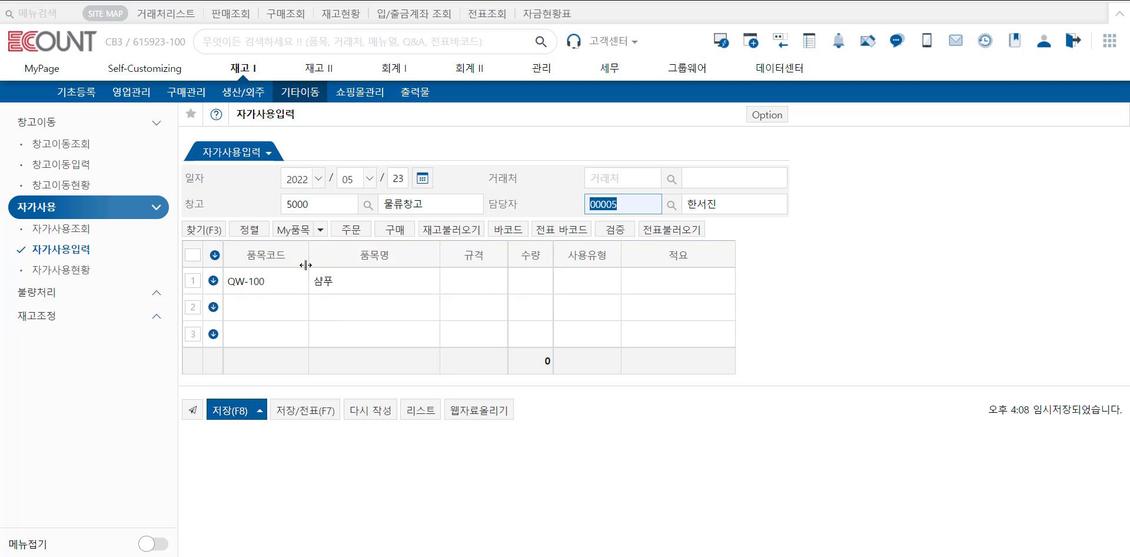
click(529, 286)
text(5)
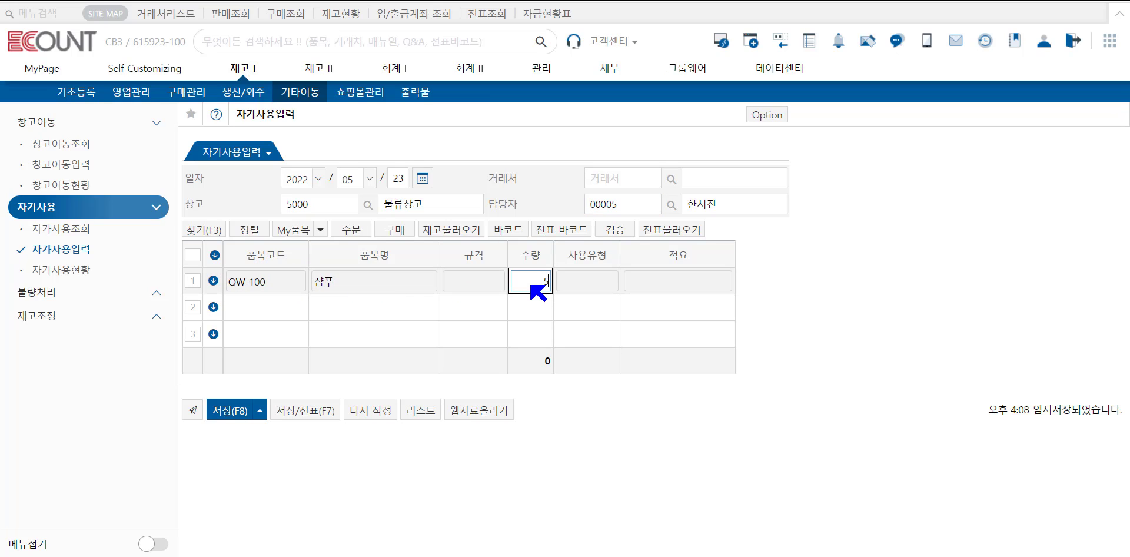
key(Return)
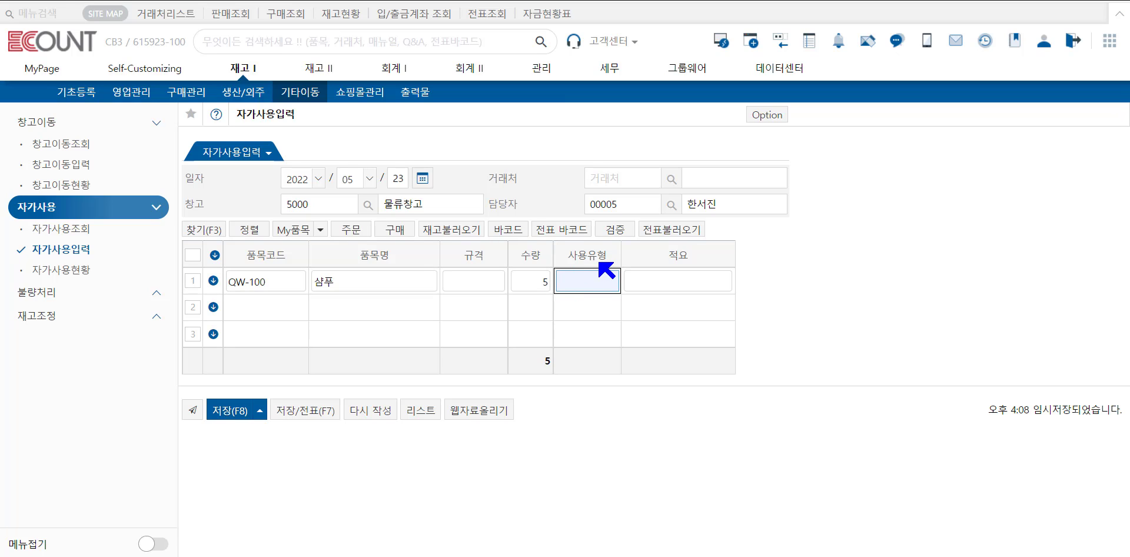
Set the 샴푸 row's usage type to 연구개발 and enter 품질개발관련 as its remark
key(Return)
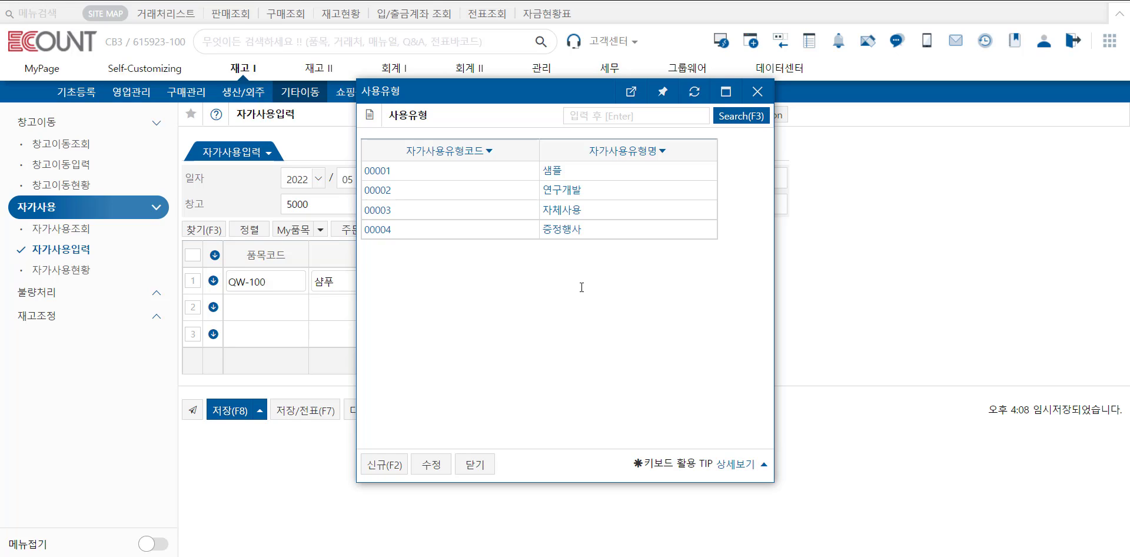
click(373, 465)
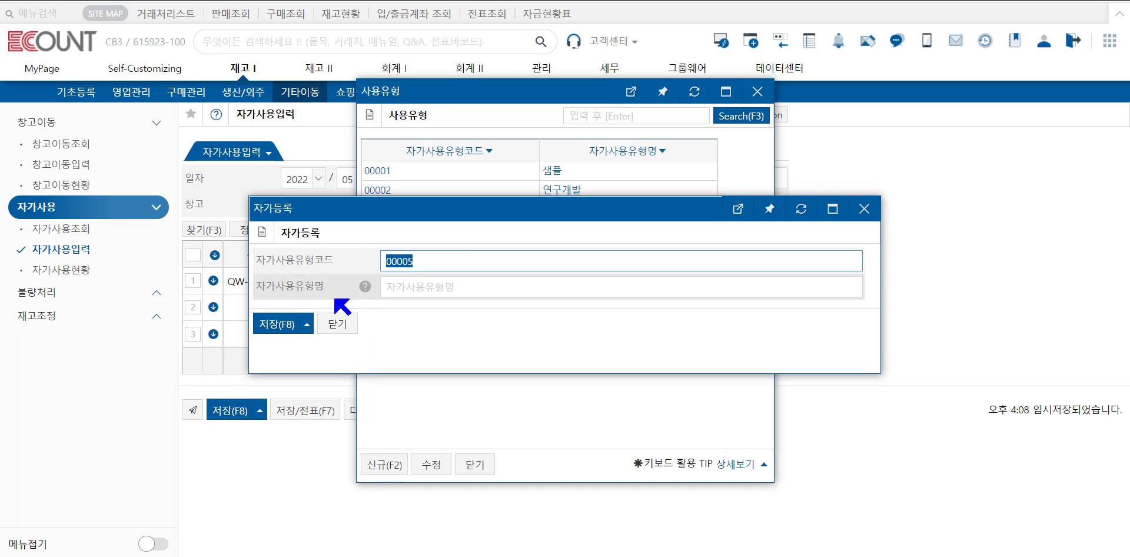
click(334, 324)
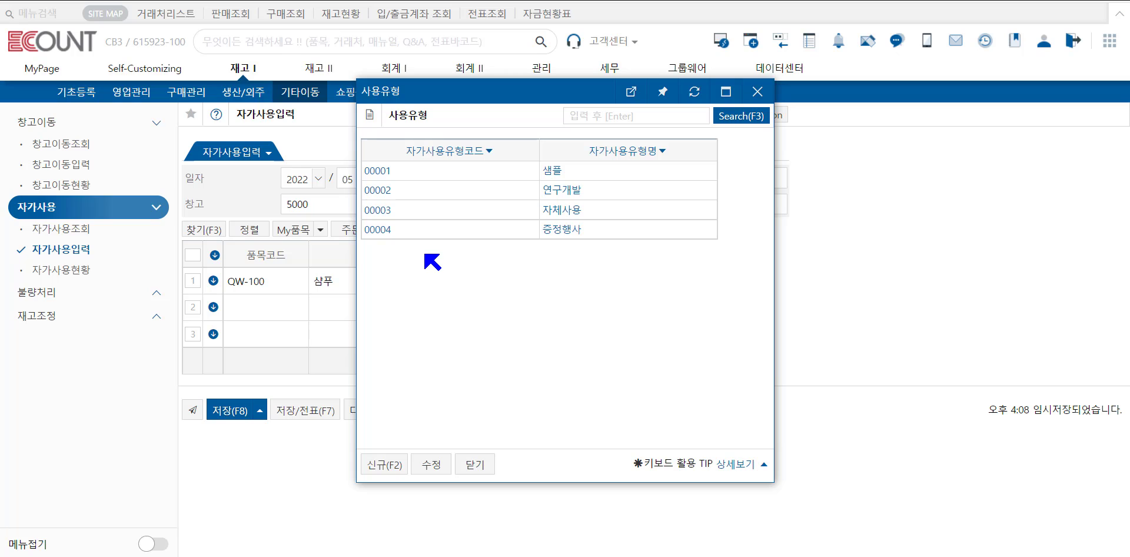
click(561, 190)
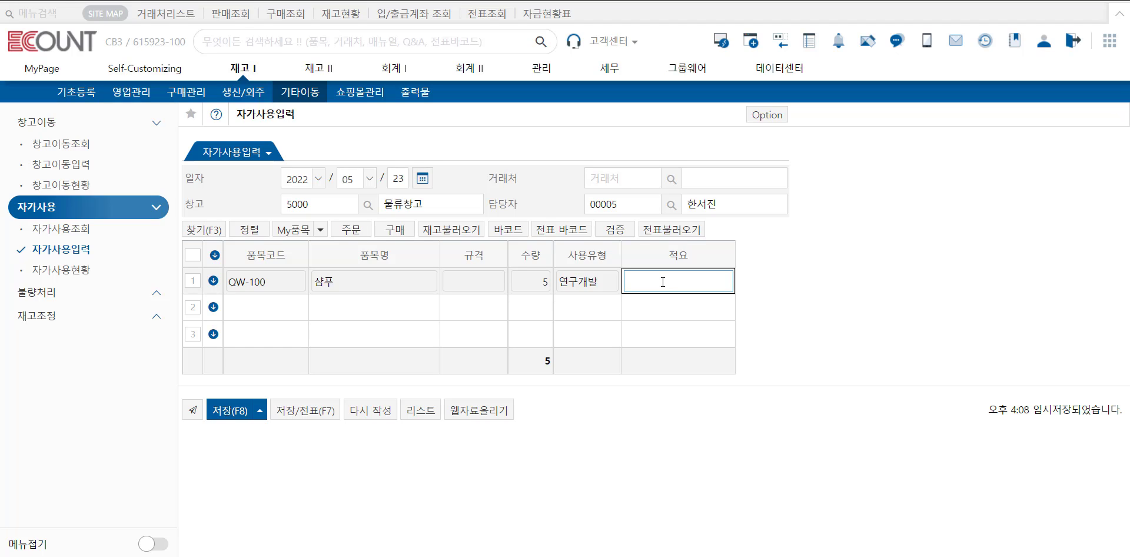
text(품질개발관련)
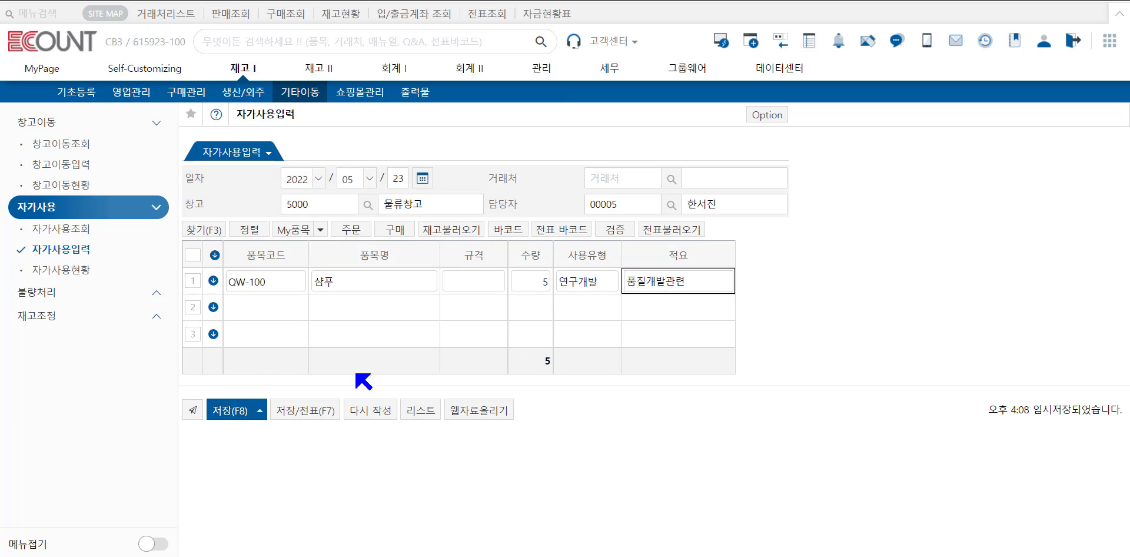
Save the own-use entry and open its 자가사용전표 slip
mouse_move(221, 410)
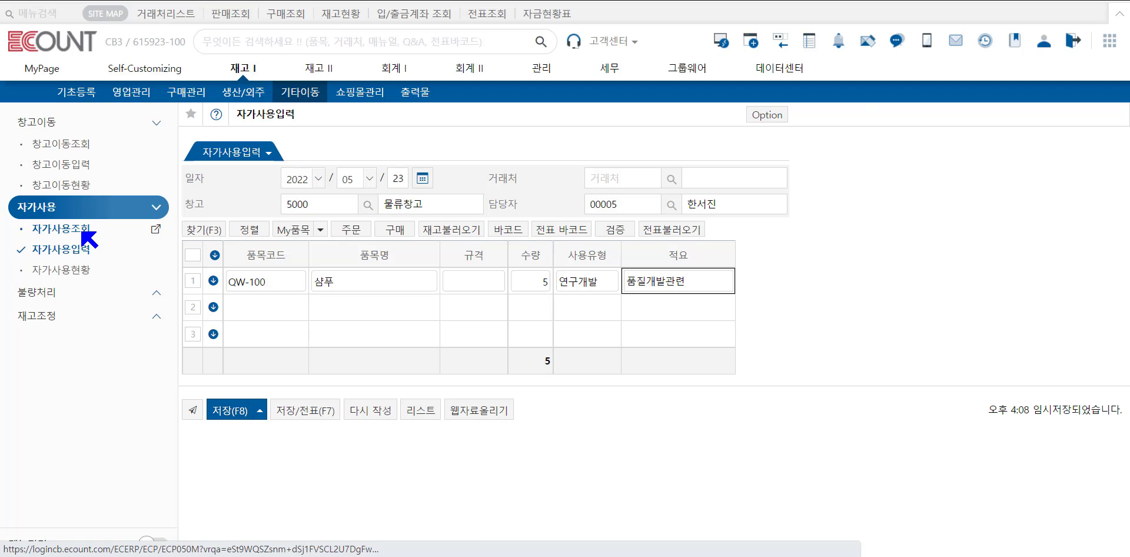
click(313, 411)
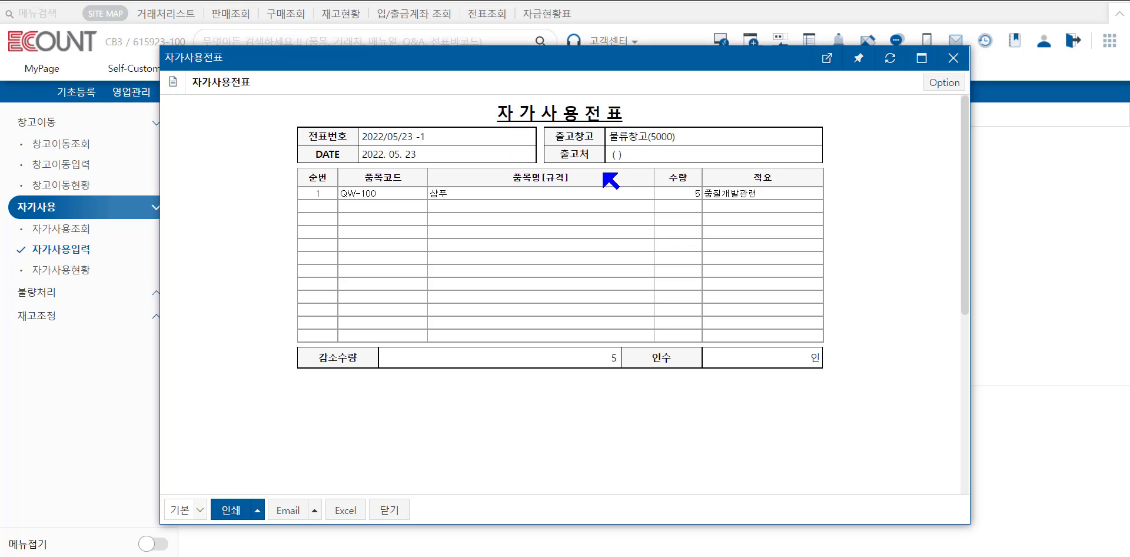
Register a new slip form named 우리회사, copied from the **기본** form
click(943, 84)
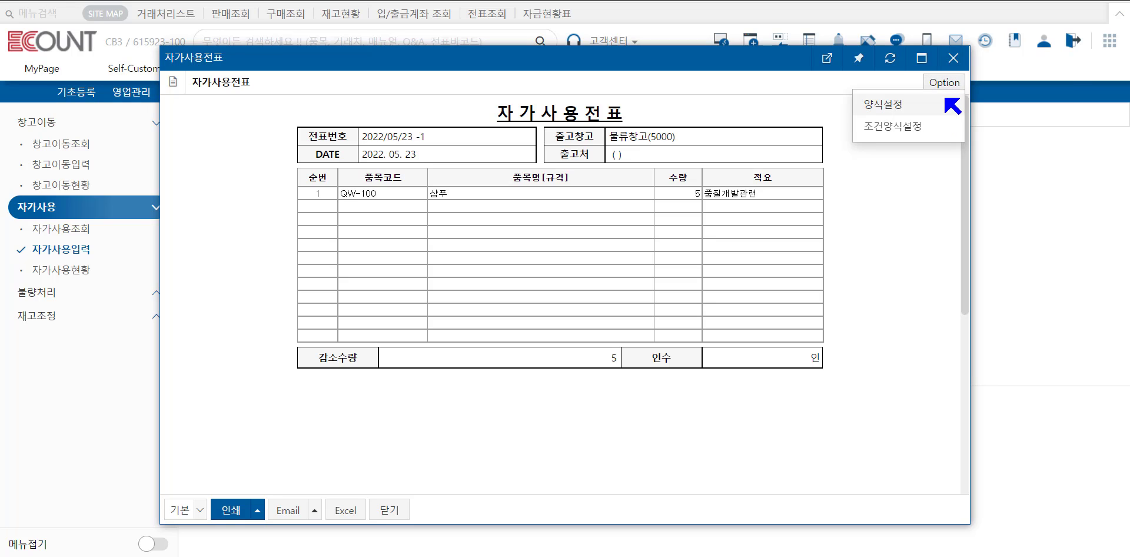
mouse_move(913, 106)
click(1001, 106)
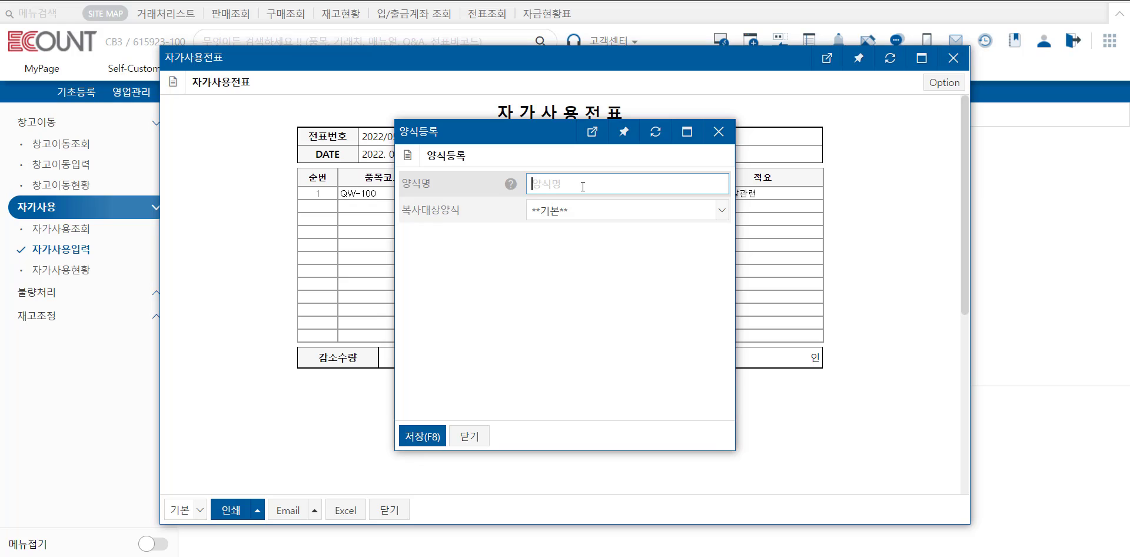
text(ㄴ)
text(우리회사)
click(426, 435)
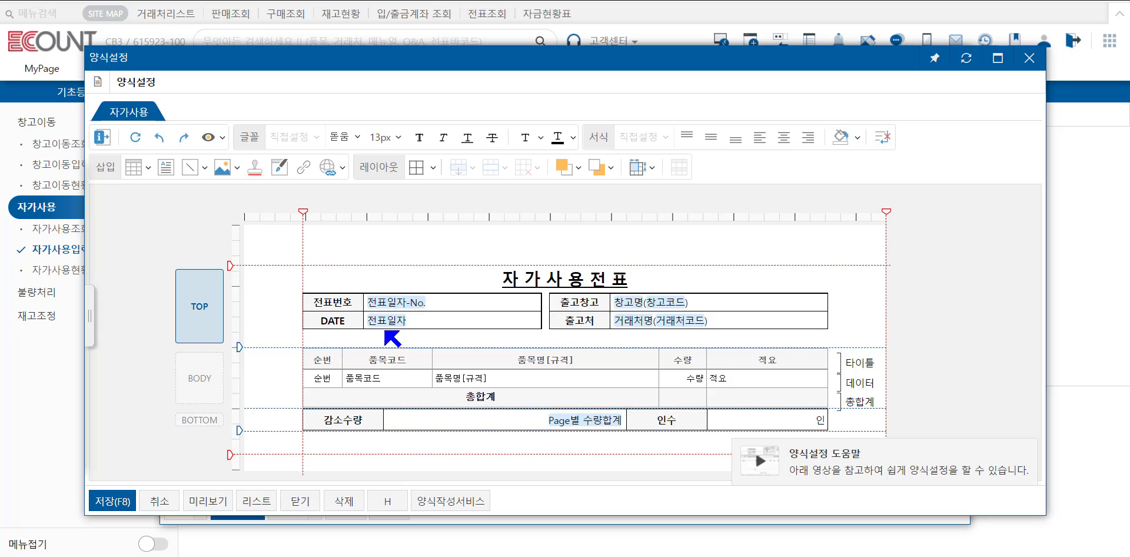
Insert a new row below the DATE row in the slip form's top table
click(414, 321)
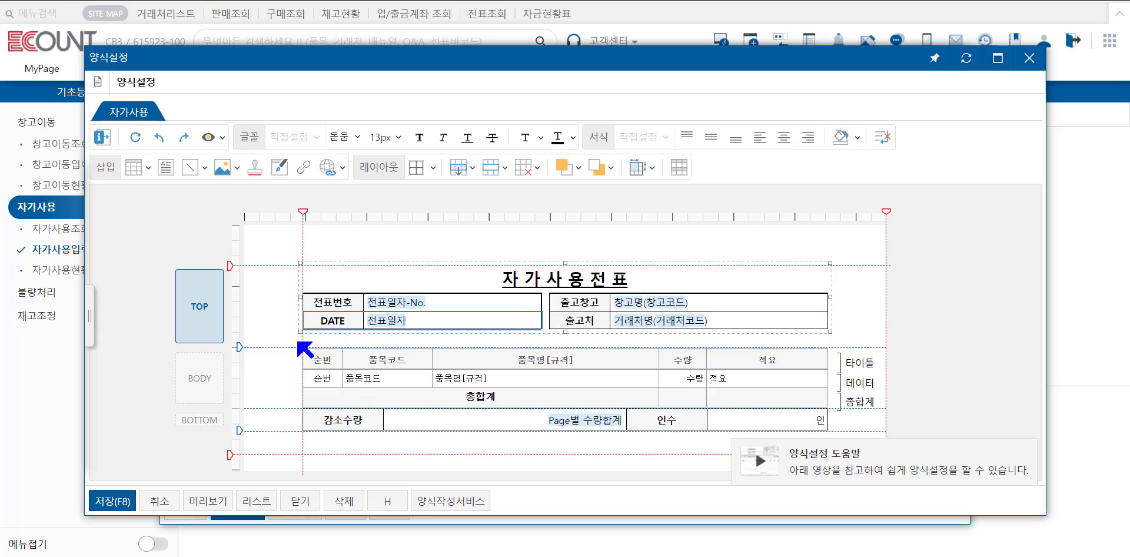
click(316, 321)
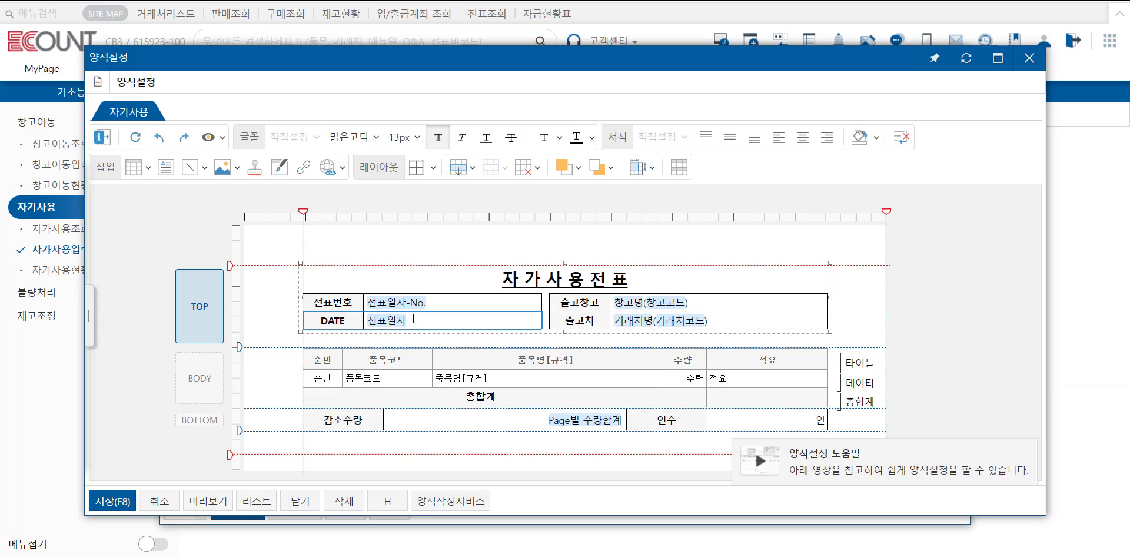
click(414, 318)
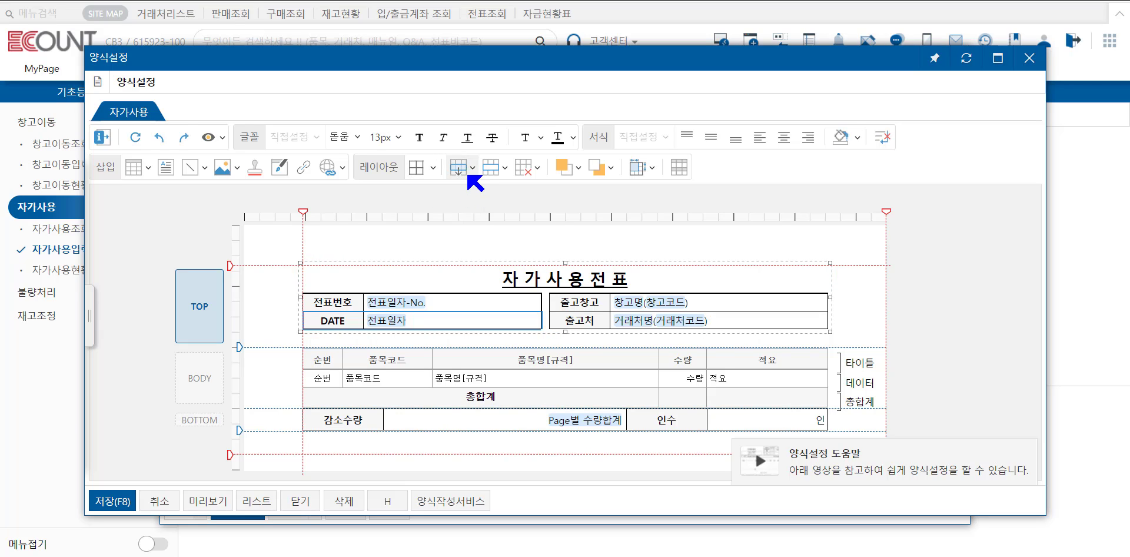
click(472, 169)
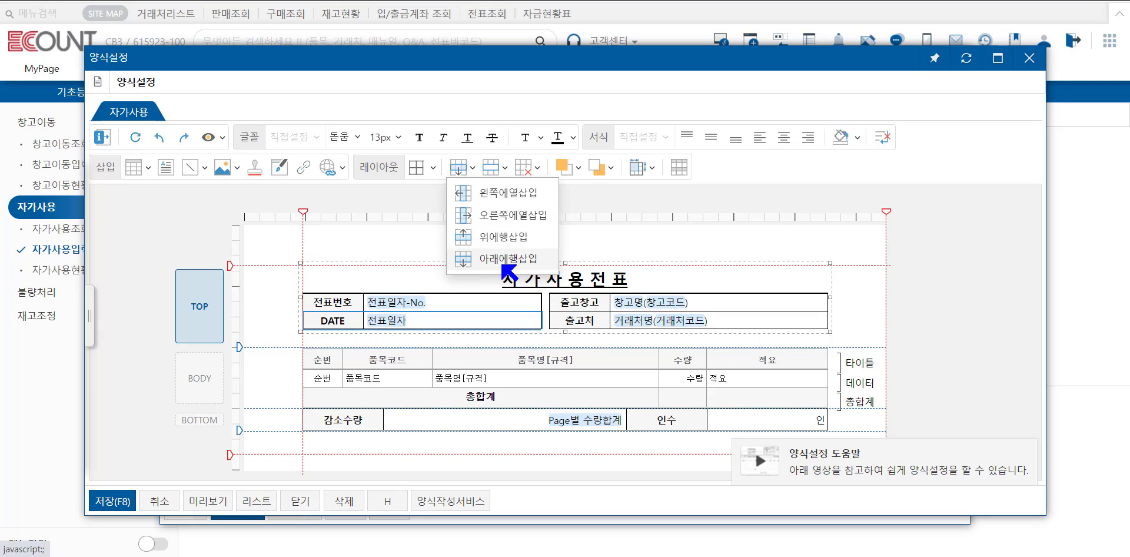
click(503, 265)
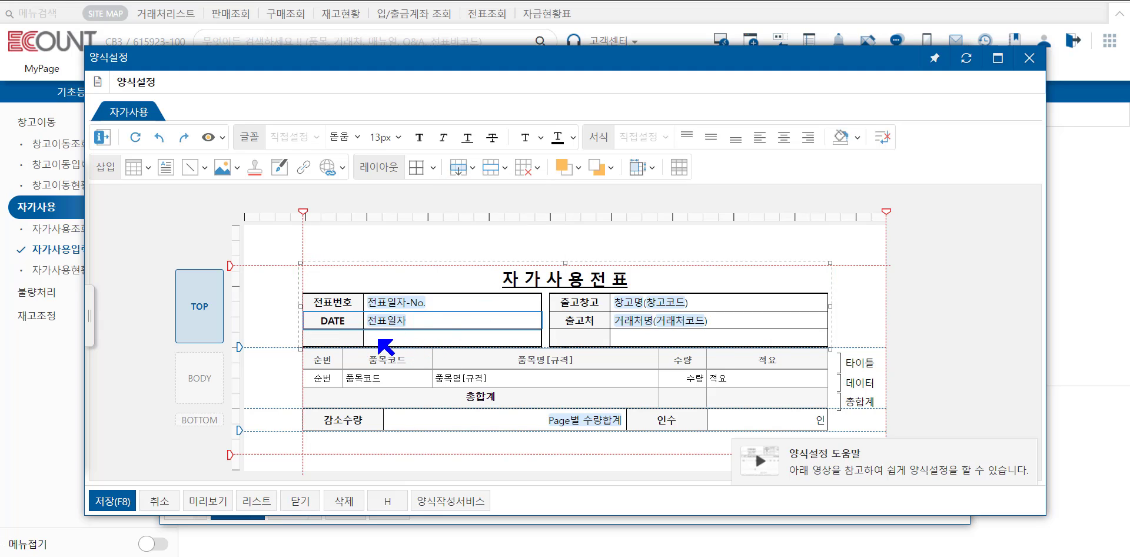
Label the new row 담당자 and add the 담당자명 item to the cell beside it
click(340, 337)
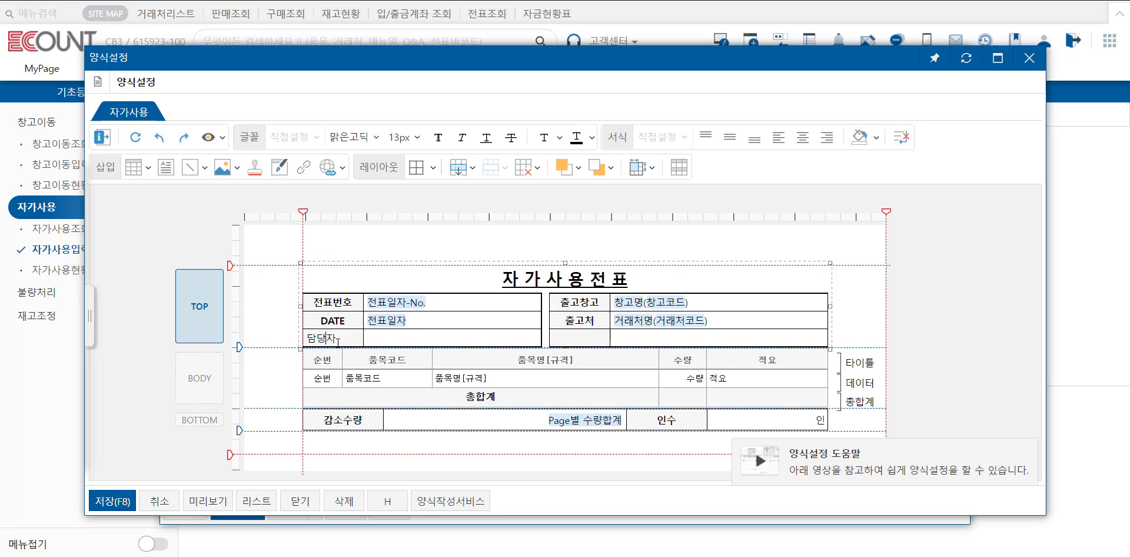
click(394, 338)
right_click(394, 338)
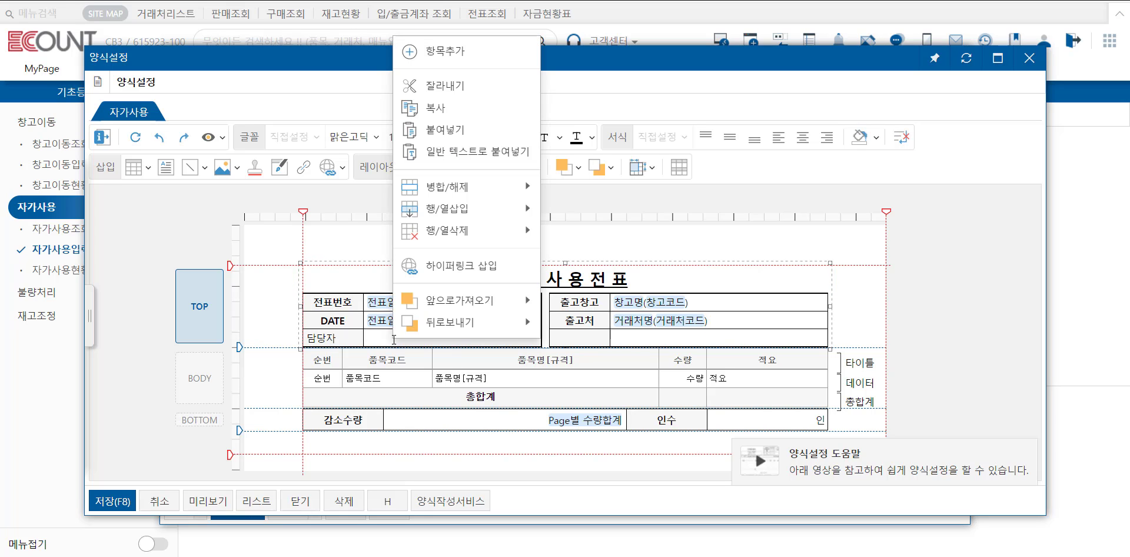
click(447, 51)
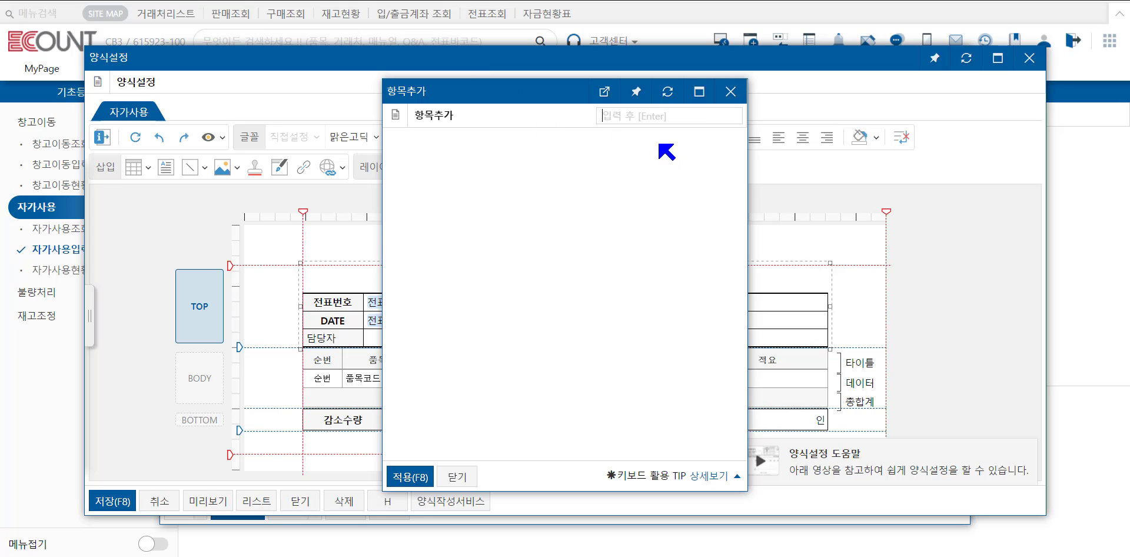
text(담)
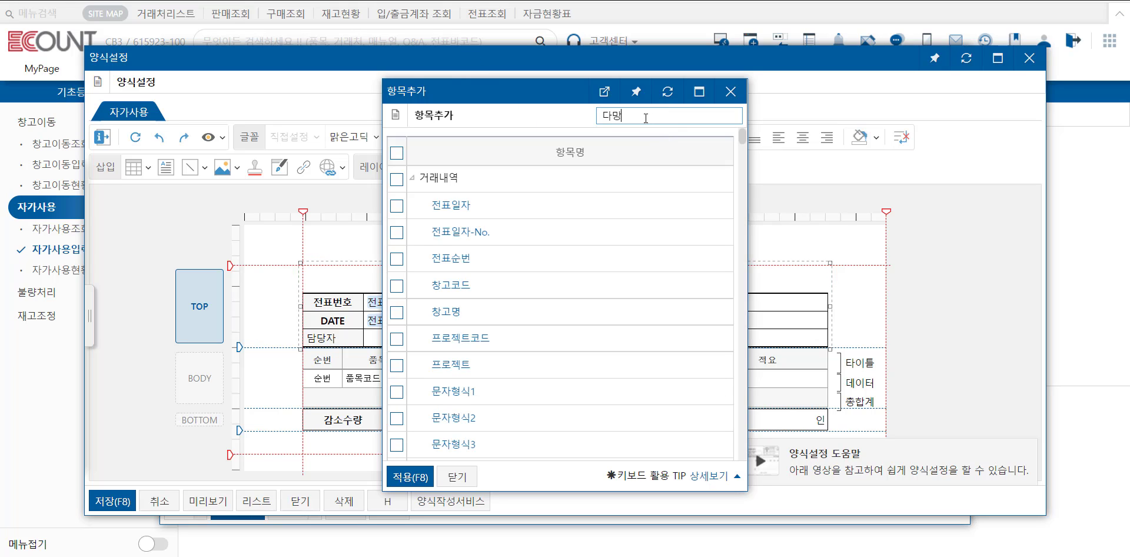
text(당)
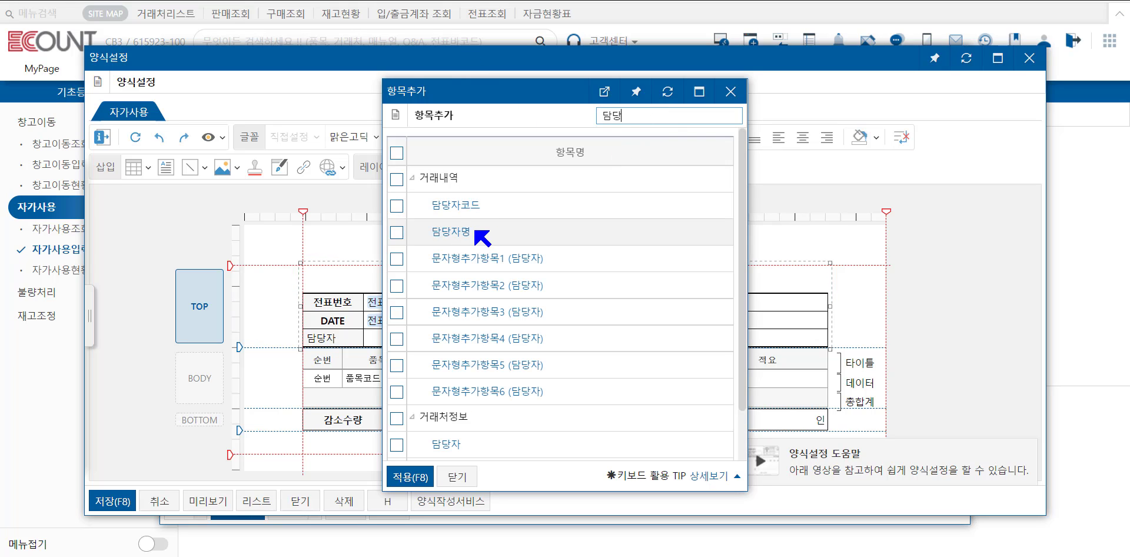
click(398, 232)
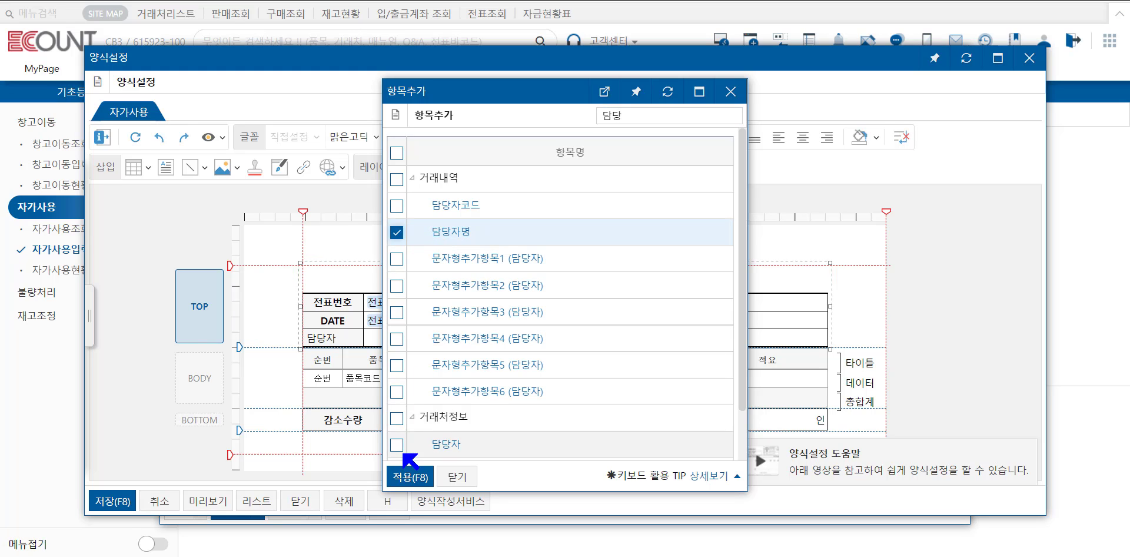
click(409, 475)
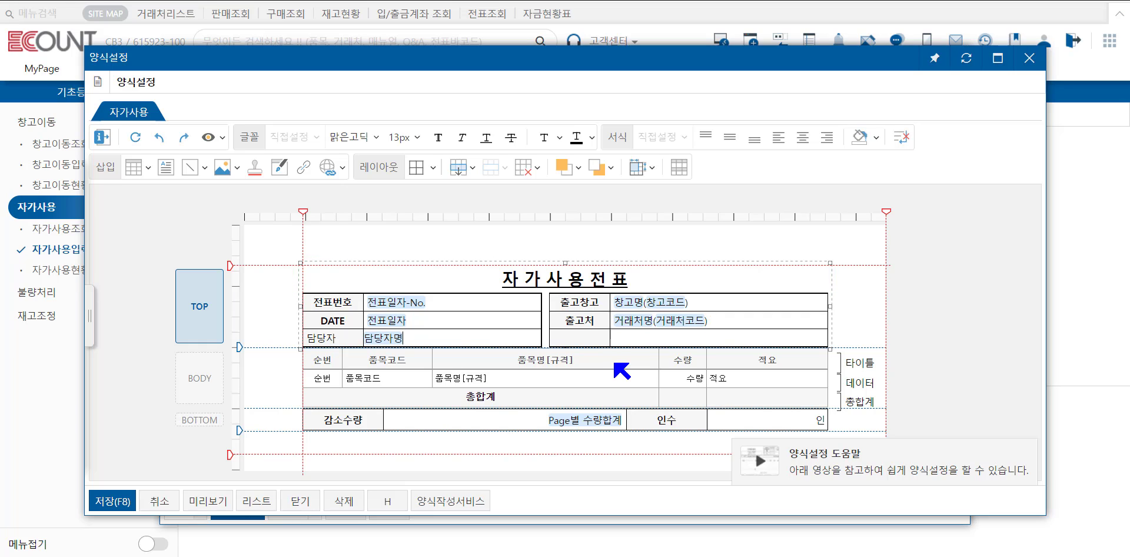
click(622, 369)
right_click(622, 370)
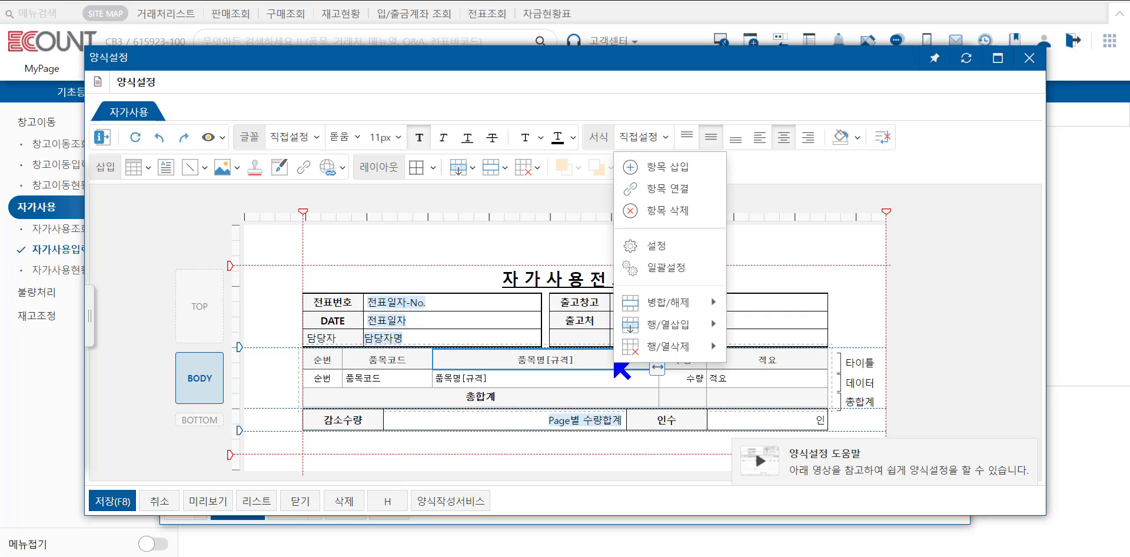
right_click(610, 361)
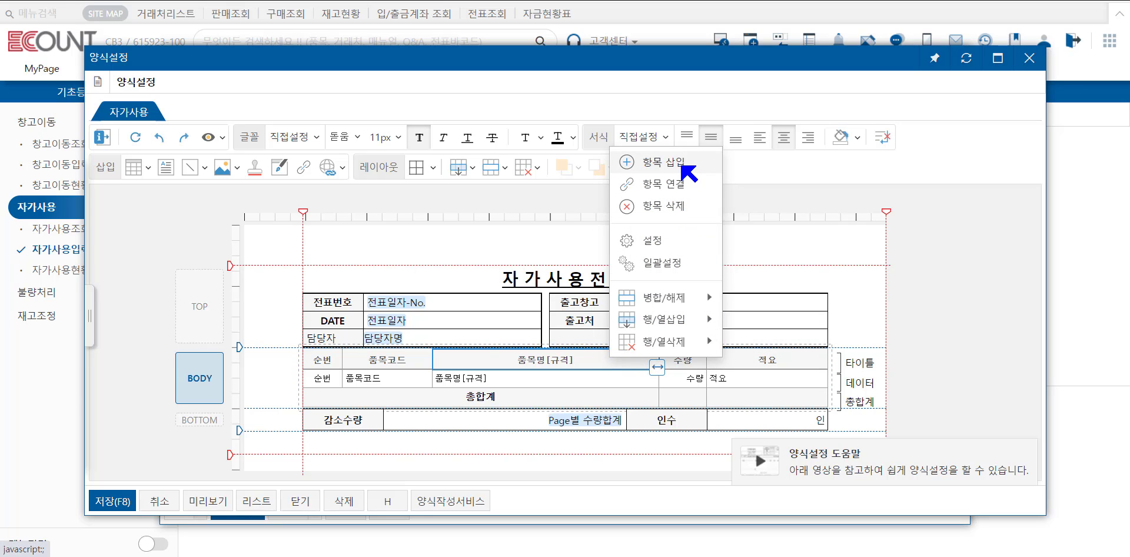
click(685, 167)
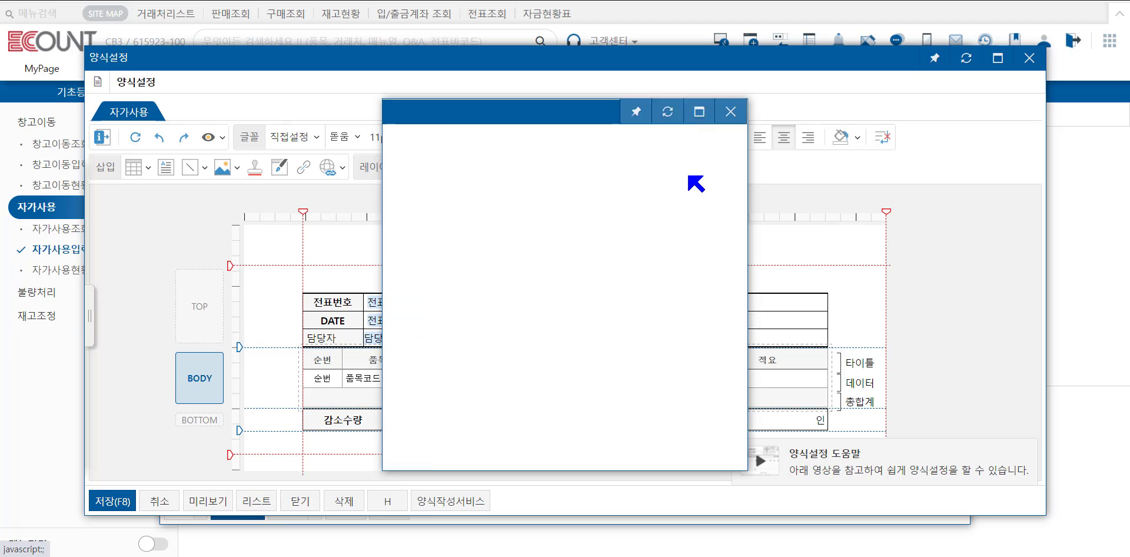
key(Escape)
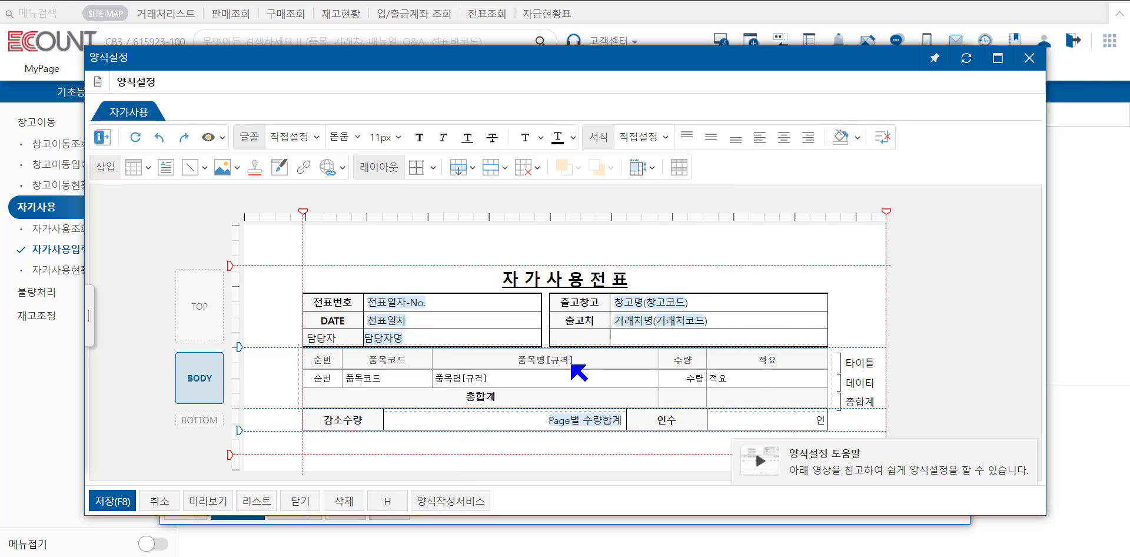
Place the 수량 column before 품목명[규격] in the body table, widen it slightly, and close the form and slip windows
click(583, 362)
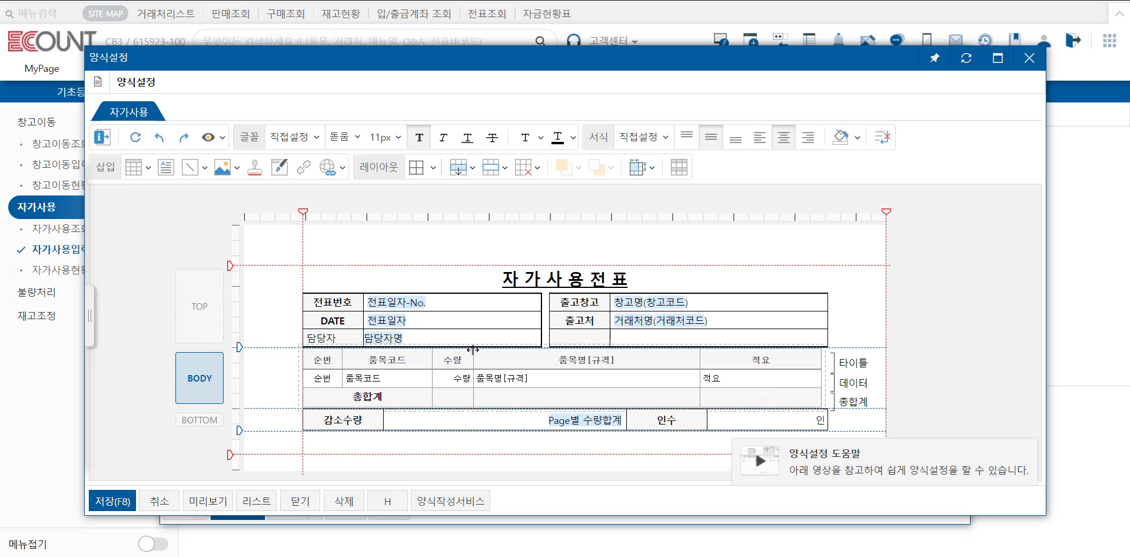
mouse_move(478, 359)
mouse_down()
mouse_move(576, 367)
mouse_move(477, 358)
mouse_up()
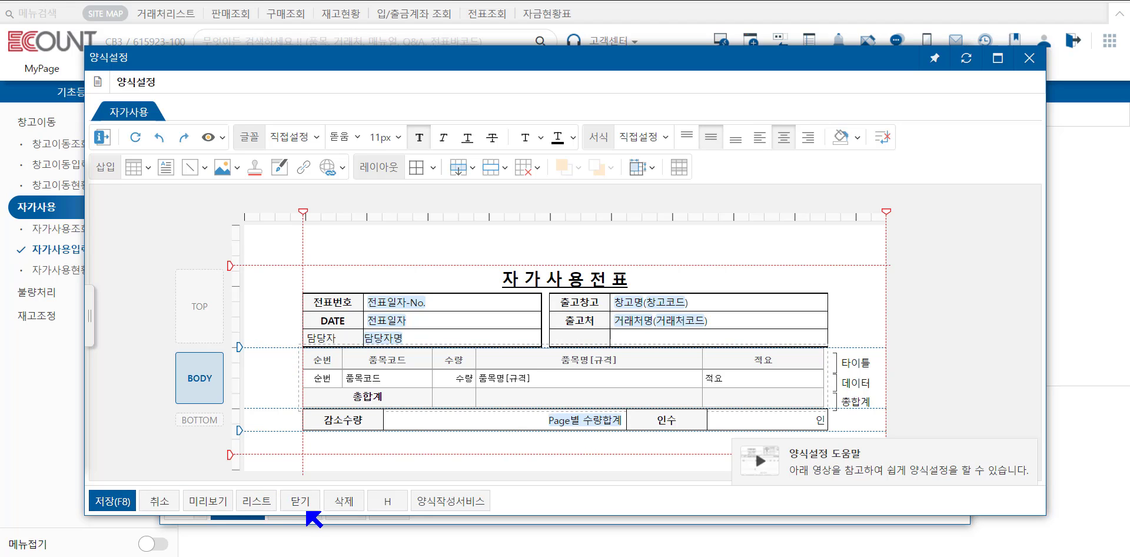
click(302, 501)
click(388, 510)
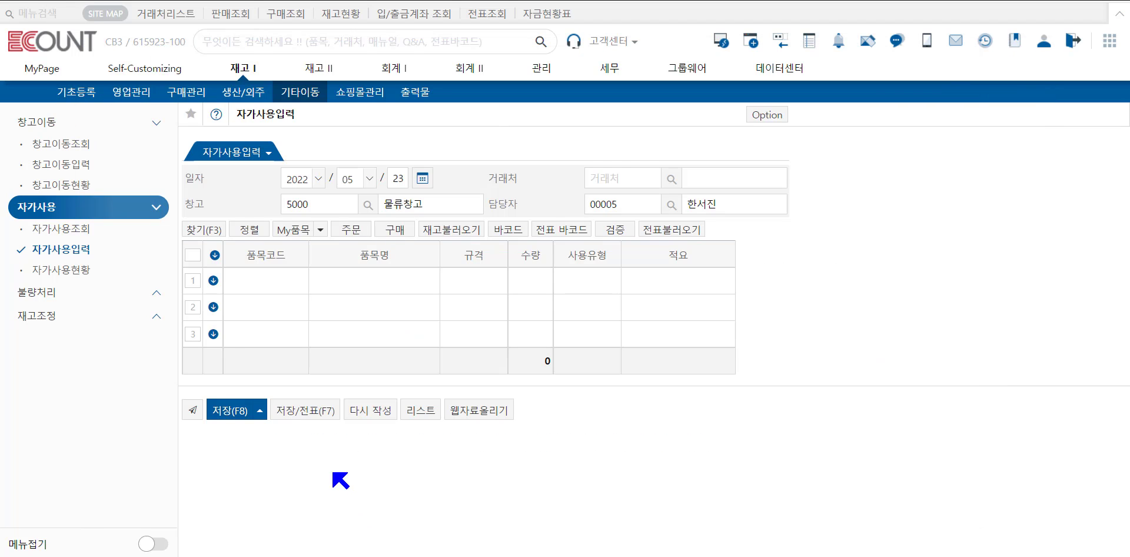
Open the 2022/05/23 -1 entry from the 자가사용조회 list, check the options for its selected 샴푸 line, and close it
click(84, 229)
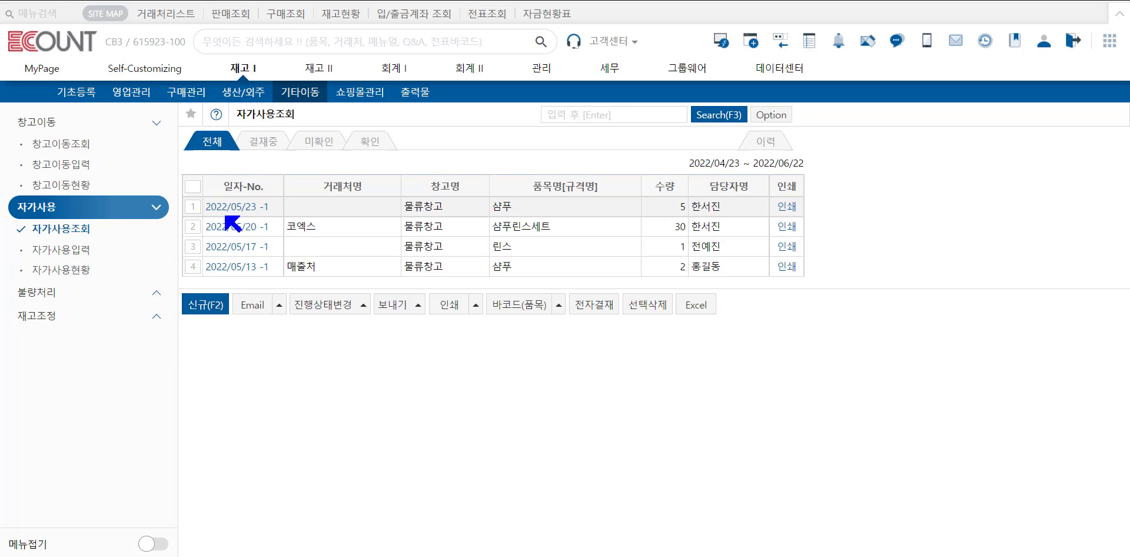
click(258, 208)
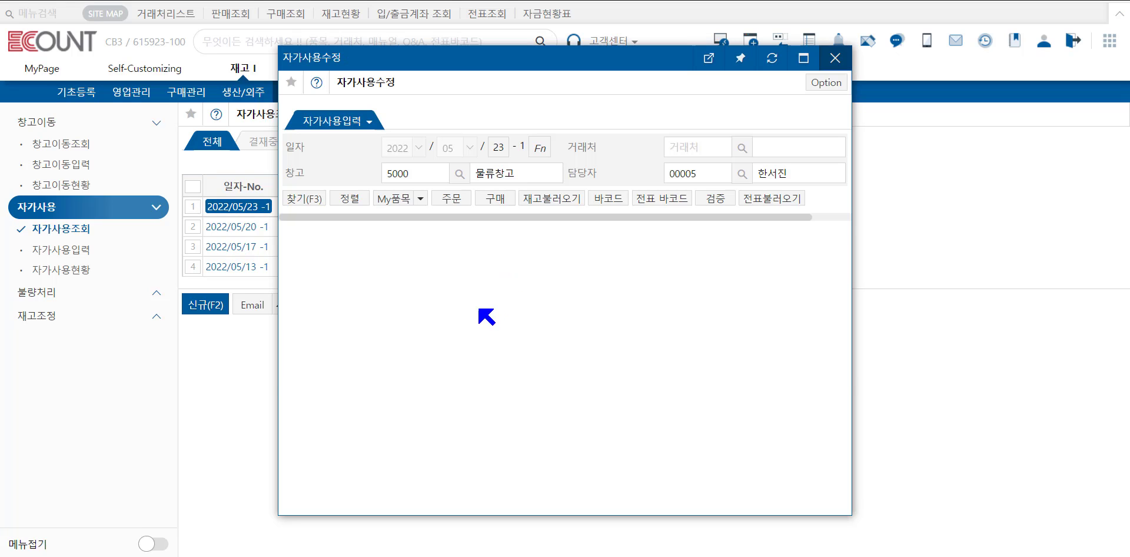
click(360, 413)
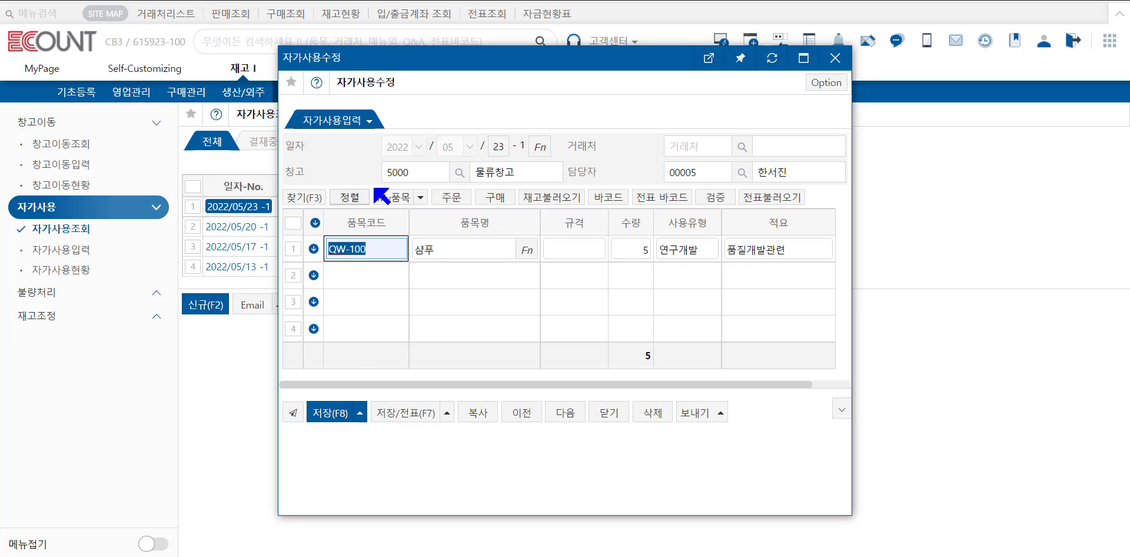
click(294, 250)
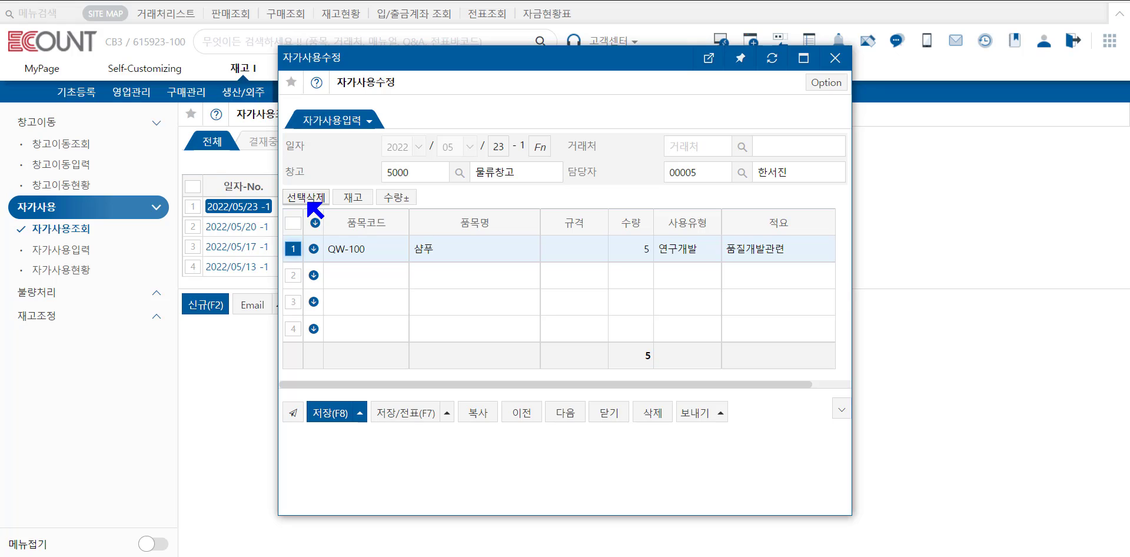
click(835, 59)
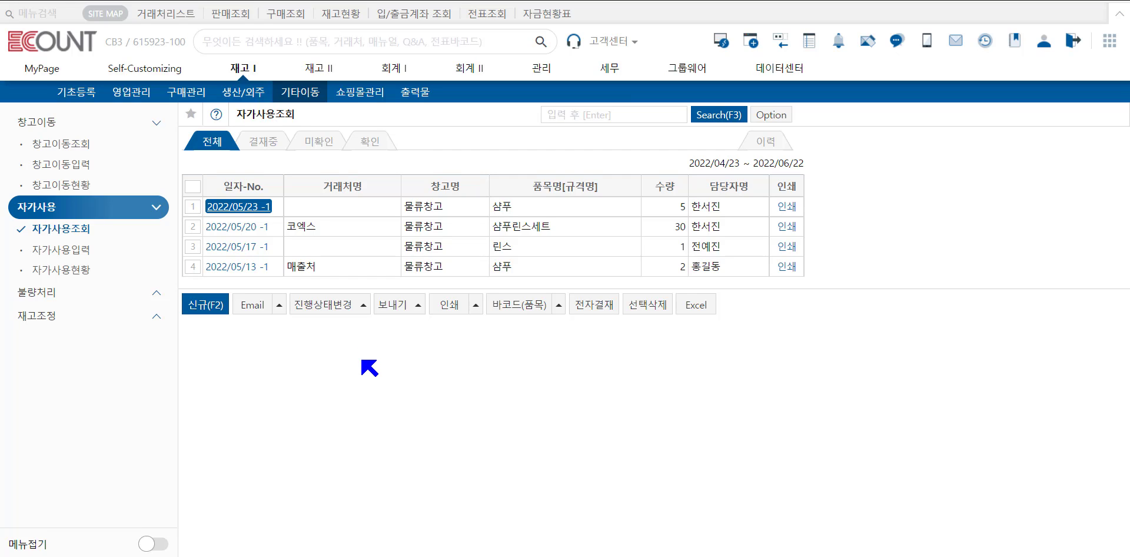
Try copying the 2022/05/23 -1 own-use entry into a new one dated 2022/05/25
click(239, 208)
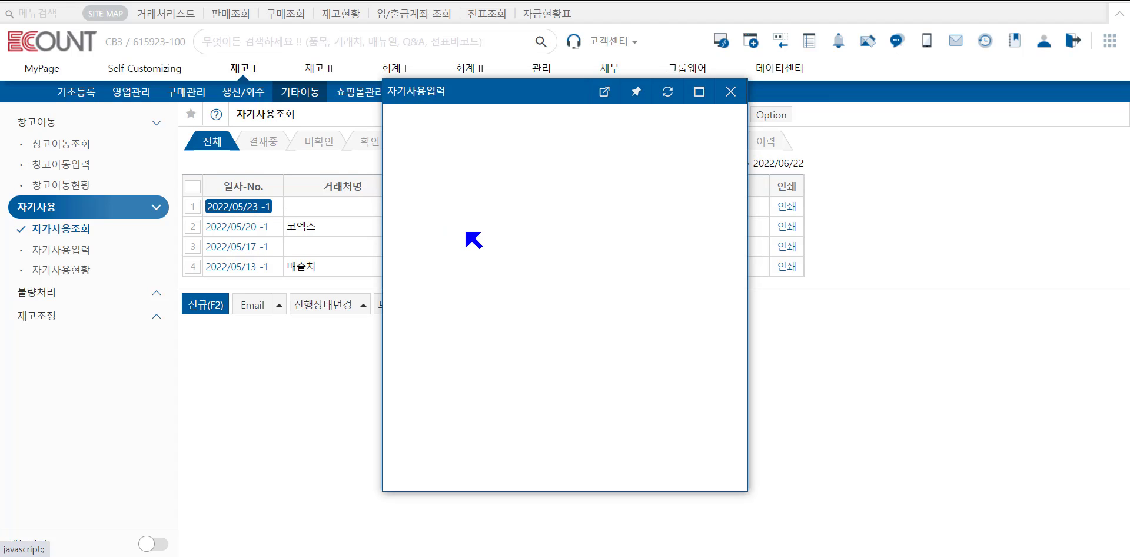
click(474, 417)
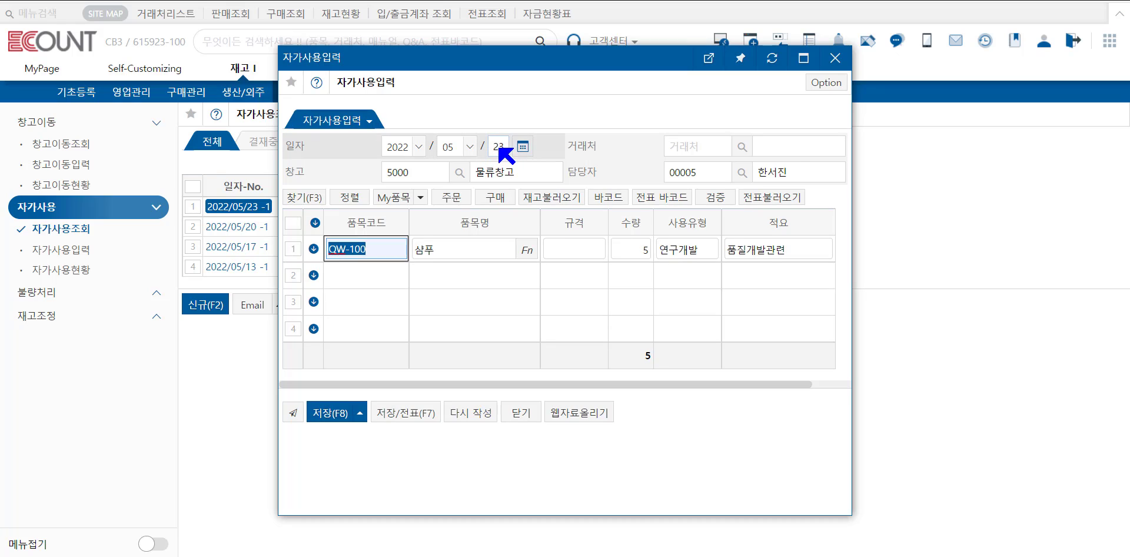
click(498, 147)
text(25)
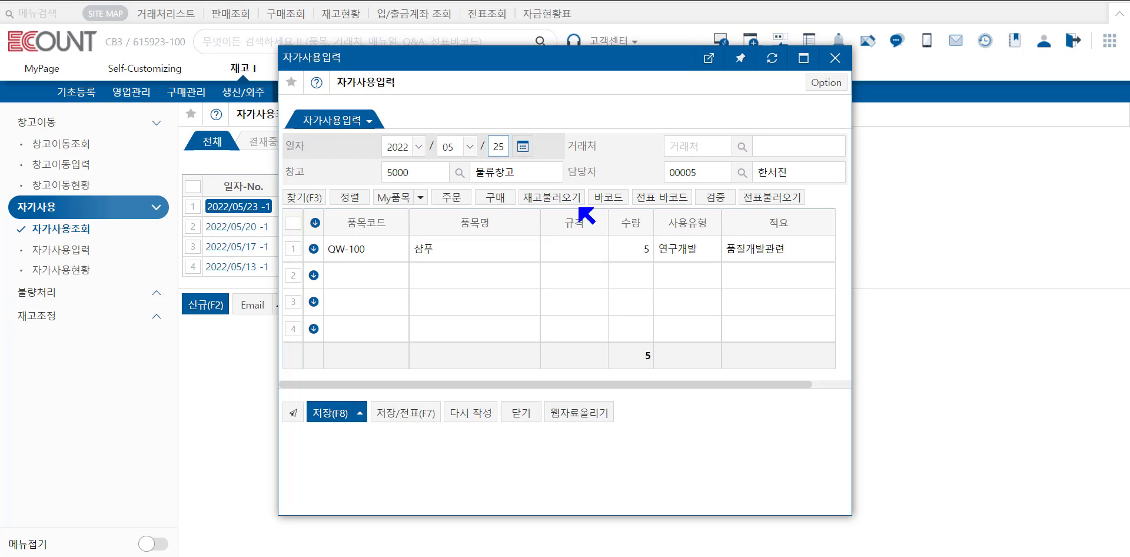
click(632, 246)
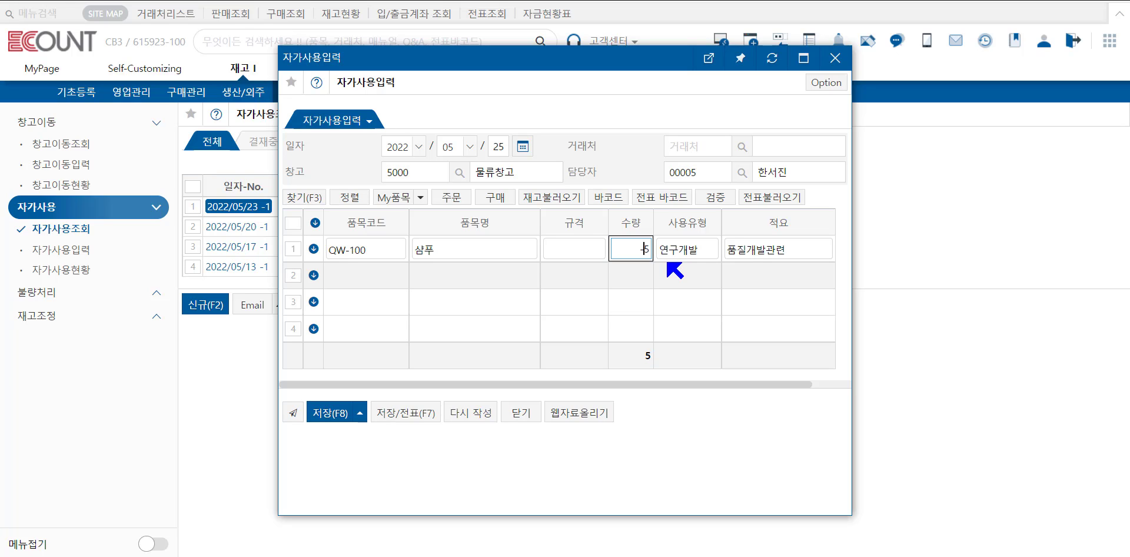
click(835, 57)
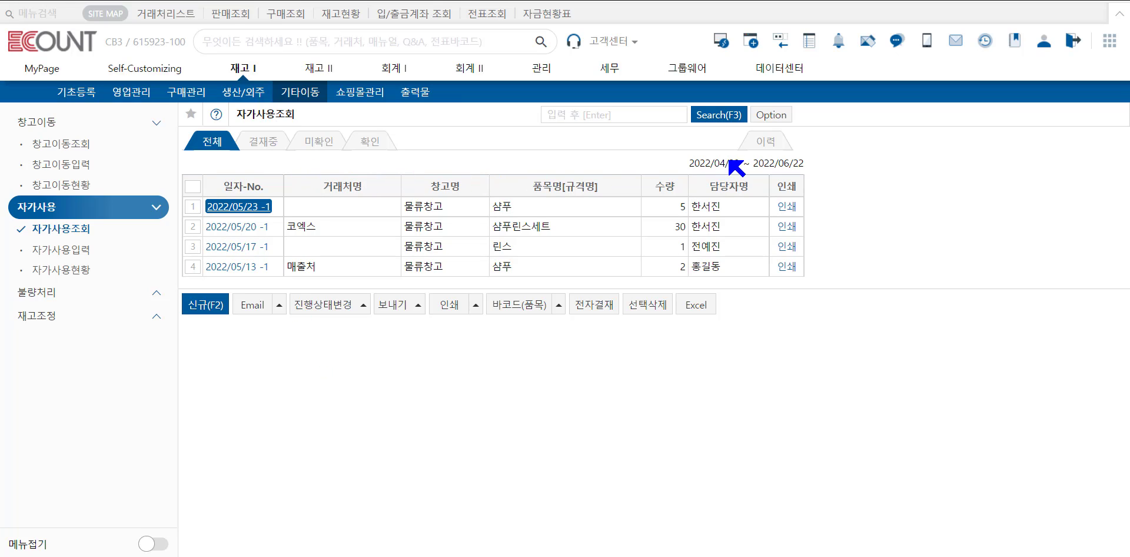
Review the full set of search conditions for 자가사용조회, including the selectable 사용유형 values, and return to the list
click(719, 116)
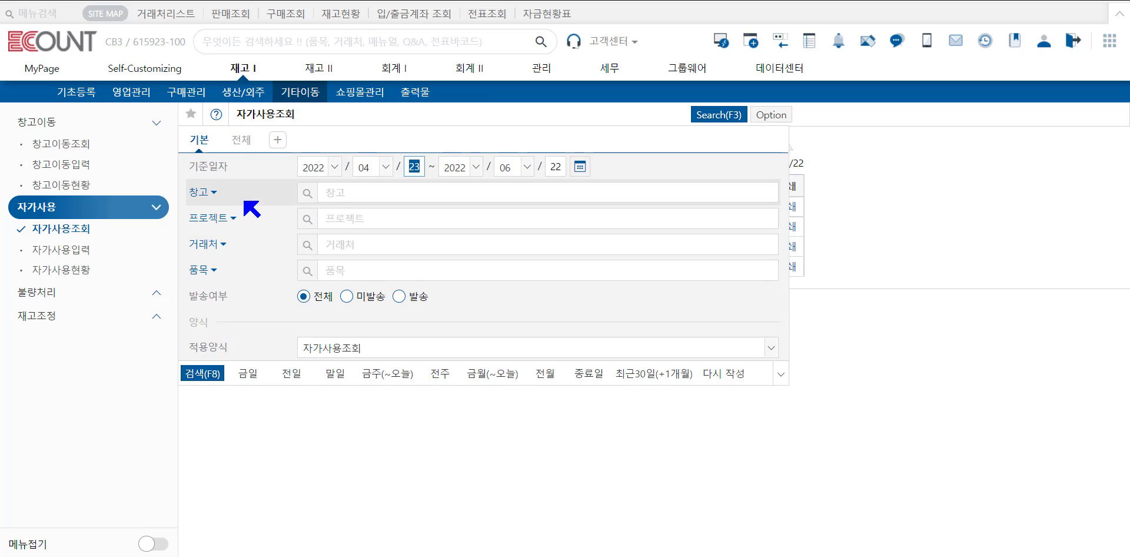
click(243, 141)
scroll(283, 252, down, 3)
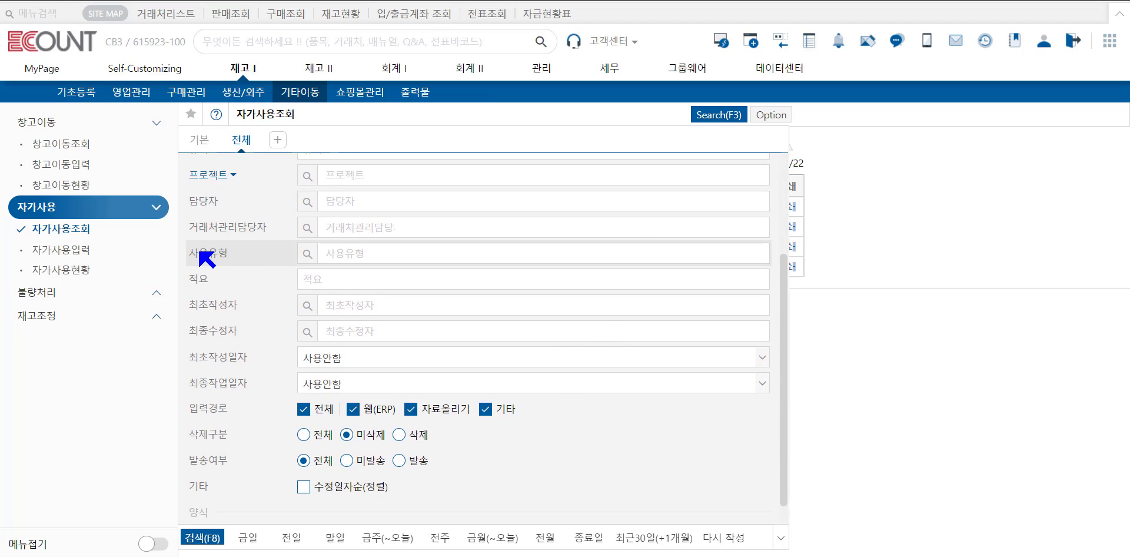
click(308, 254)
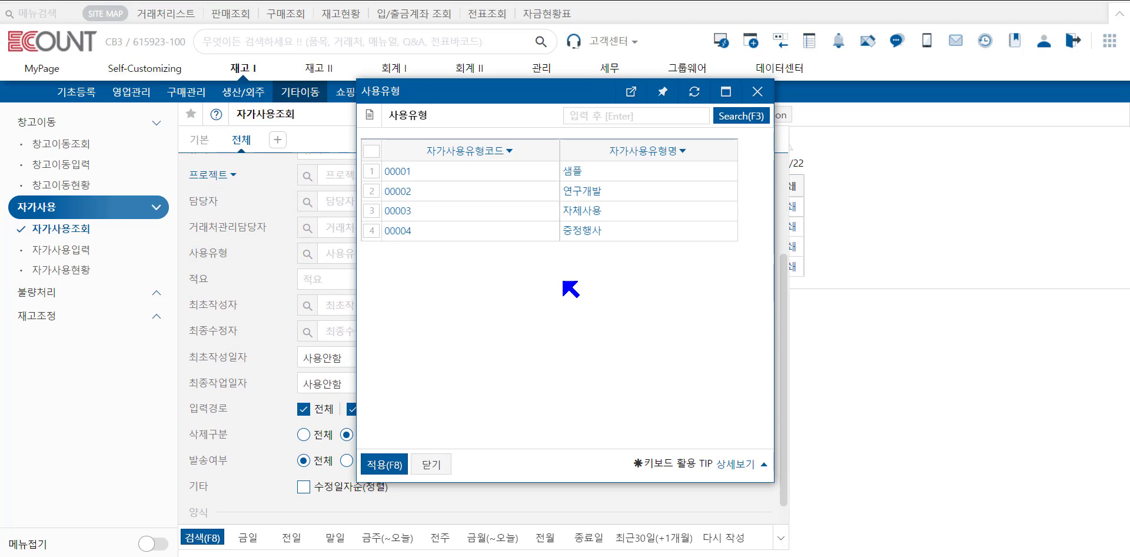
click(441, 465)
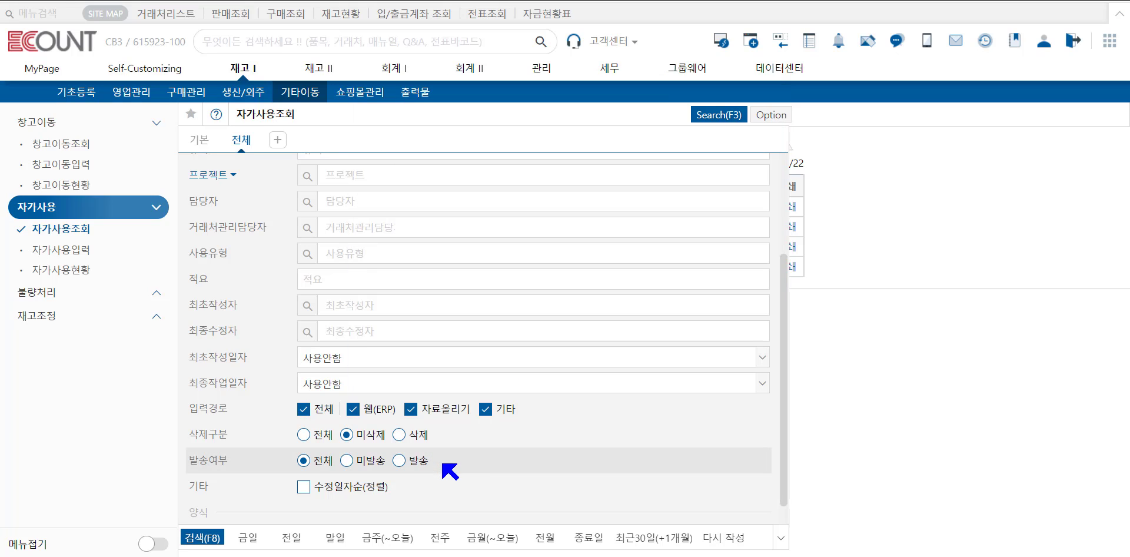
click(724, 115)
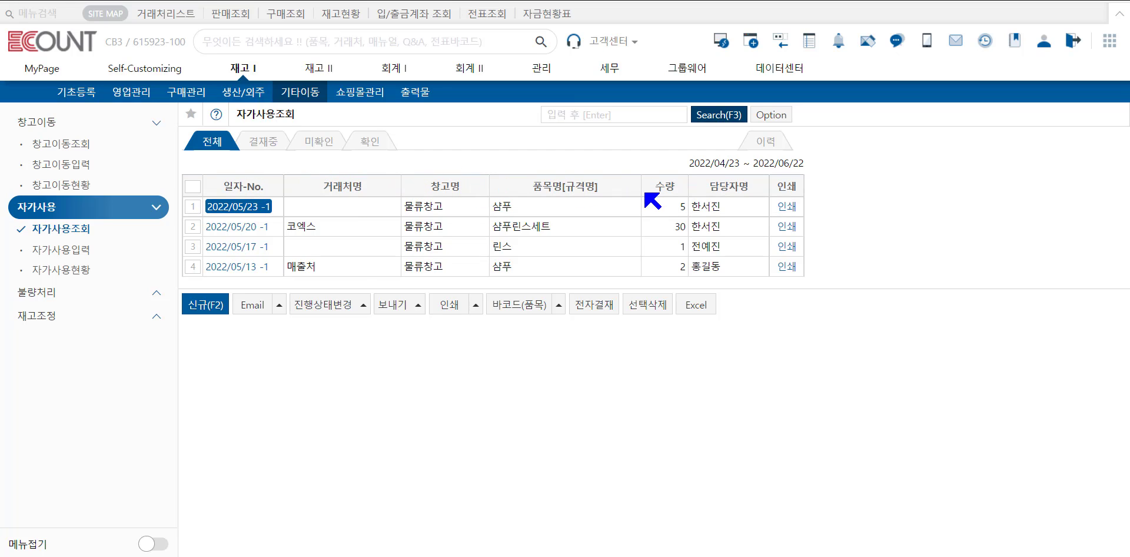
Check the list's options, and run the 자가사용현황 report as 내역 라인별 for 2022/04/01 to 2022/05/23
click(783, 113)
mouse_move(777, 161)
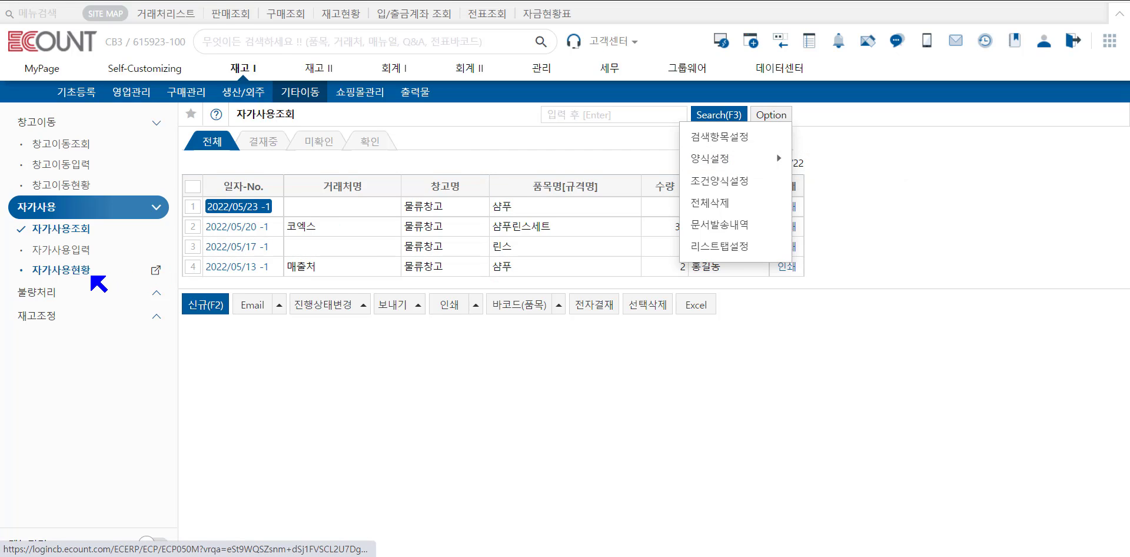
click(72, 271)
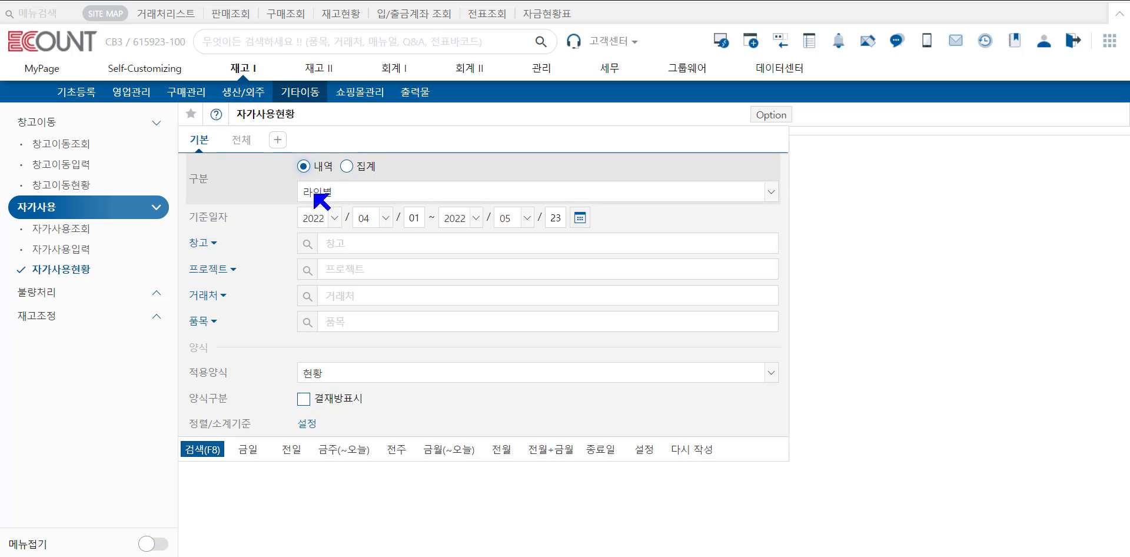
click(216, 451)
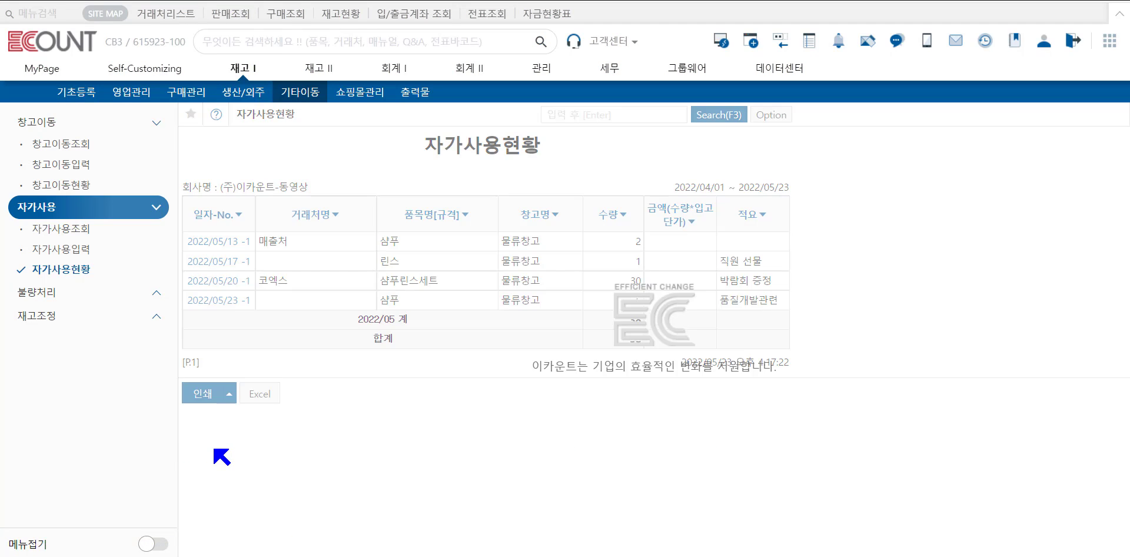